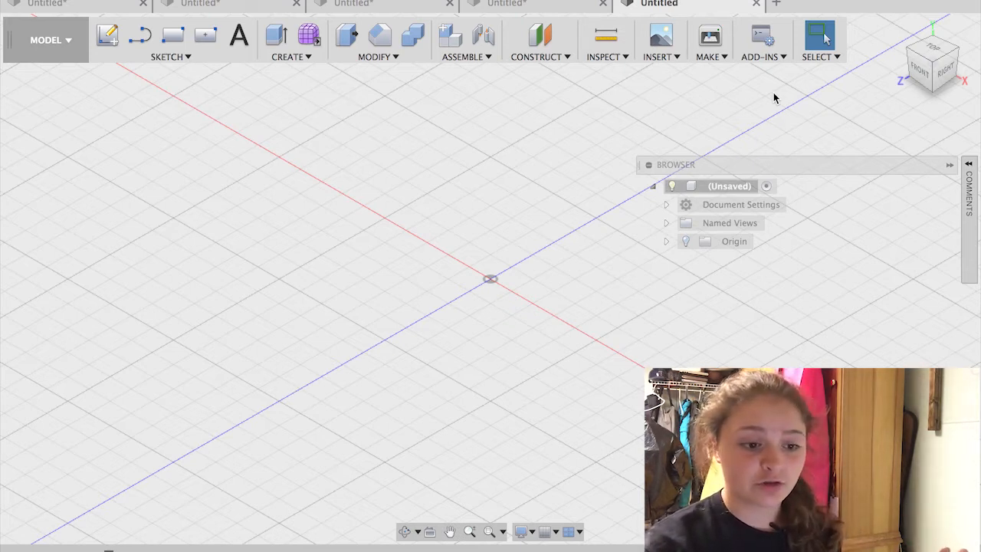
Sketch a circle on the front plane left of the origin and reposition it to rest on the horizontal axis.
{"action": "left_click", "coordinate": [920, 73]}
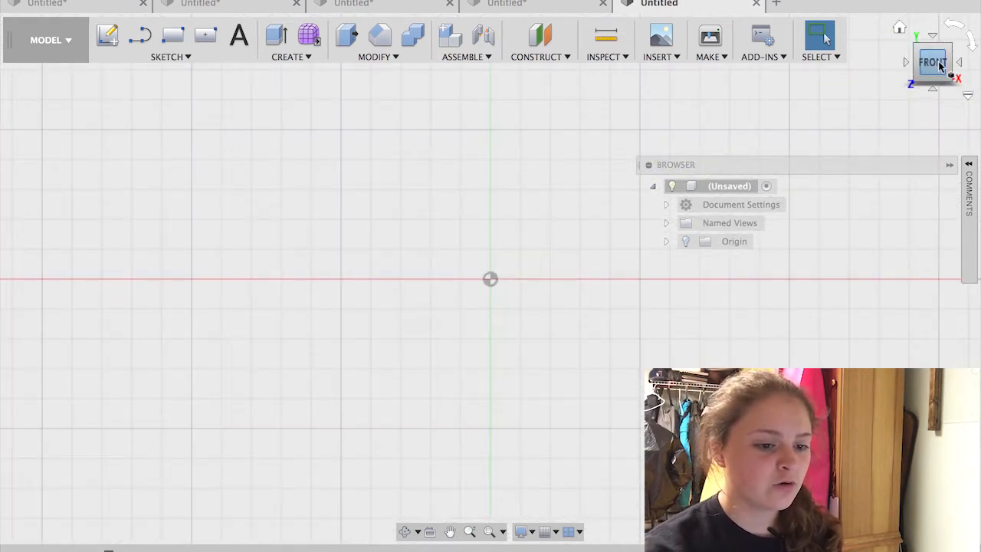
{"action": "left_click_drag", "start_coordinate": [937, 70], "coordinate": [935, 74]}
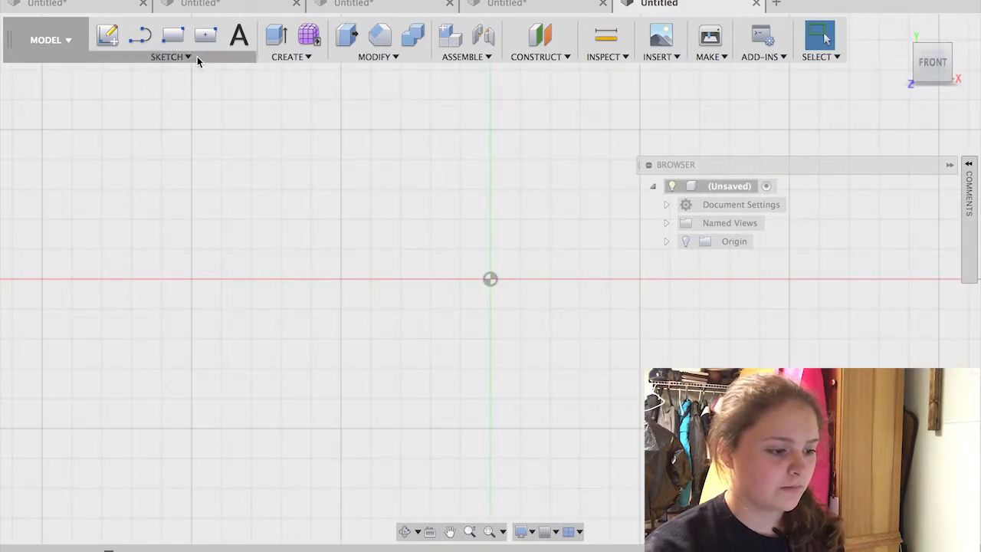
{"action": "left_click", "coordinate": [185, 58]}
{"action": "left_click", "coordinate": [339, 66]}
{"action": "left_click", "coordinate": [540, 240]}
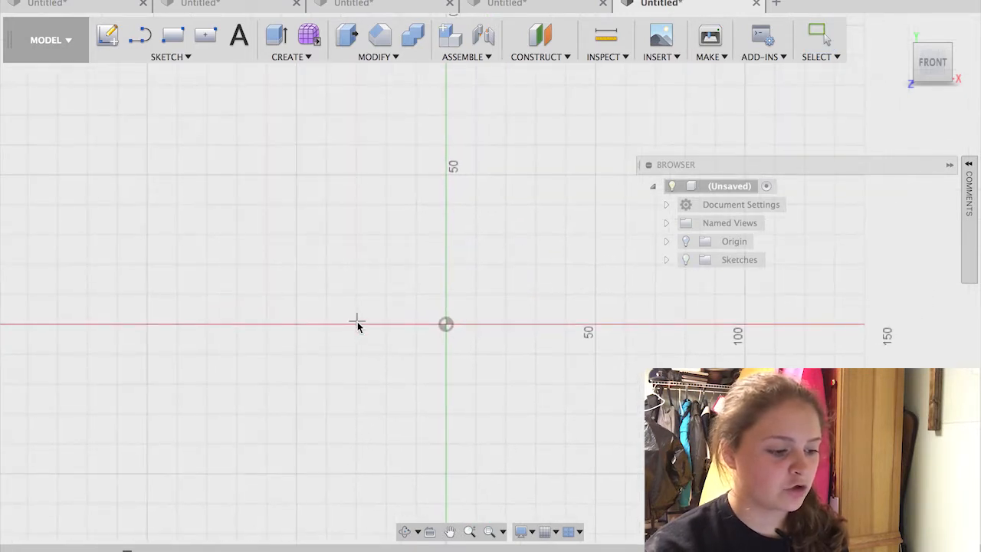
{"action": "left_click", "coordinate": [358, 298]}
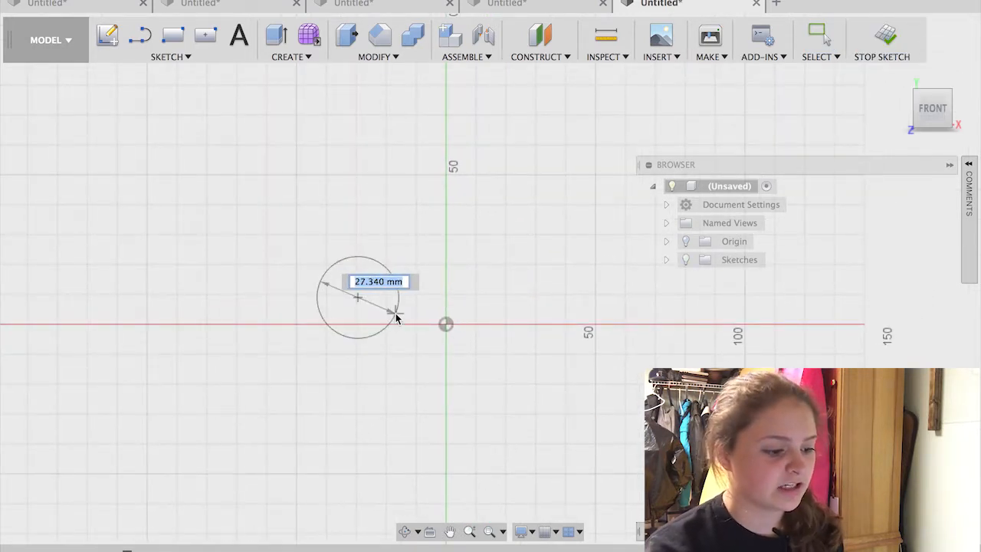
{"action": "left_click", "coordinate": [389, 318]}
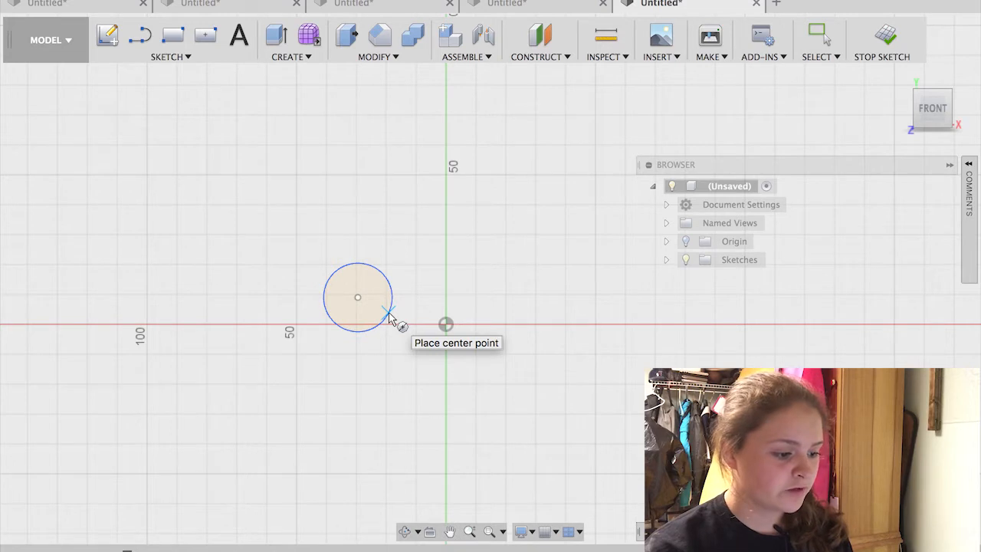
{"action": "key", "text": "Escape"}
{"action": "left_click_drag", "start_coordinate": [358, 299], "coordinate": [354, 292]}
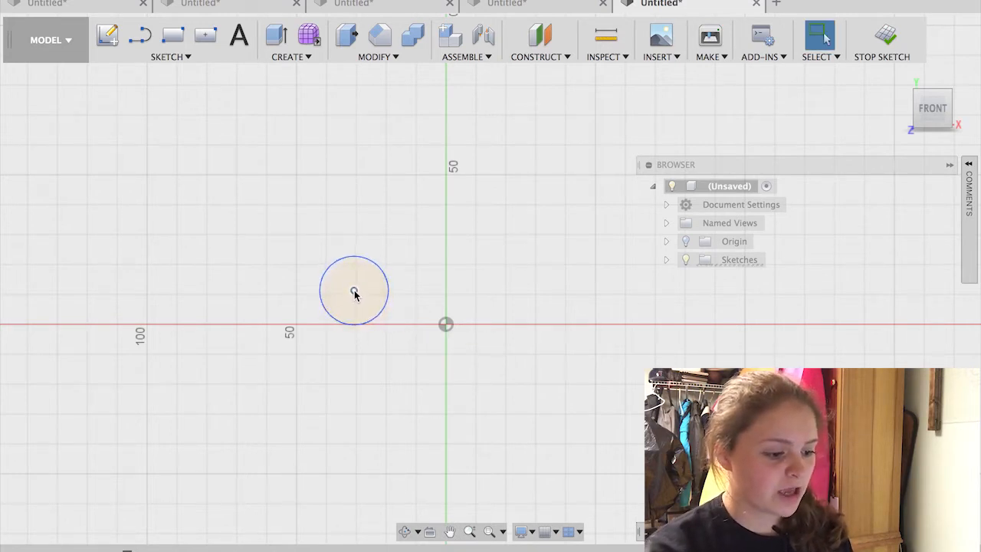
Draw a line from the origin to the circle's lowest point and a vertical line about 10 mm up from the origin.
{"action": "key", "text": "l"}
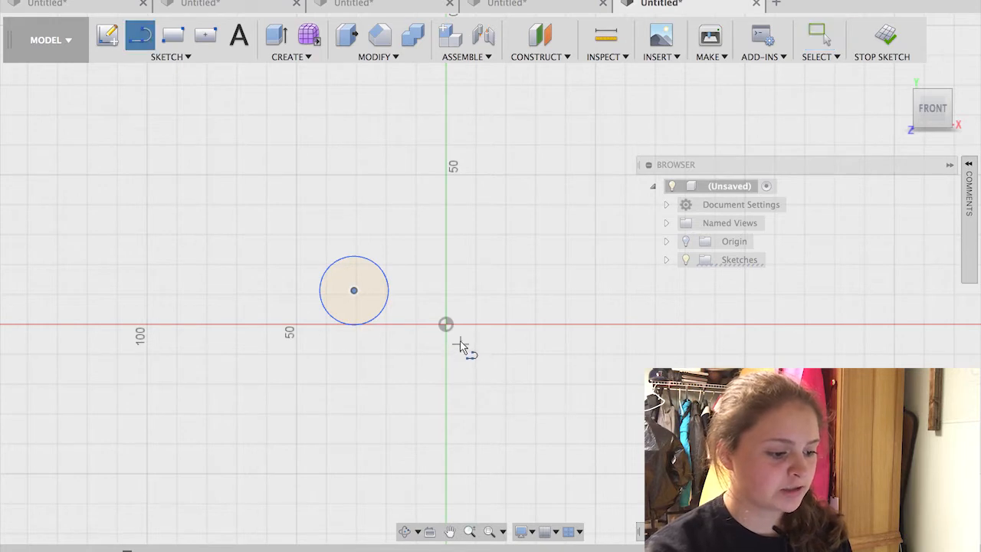
{"action": "left_click", "coordinate": [446, 324]}
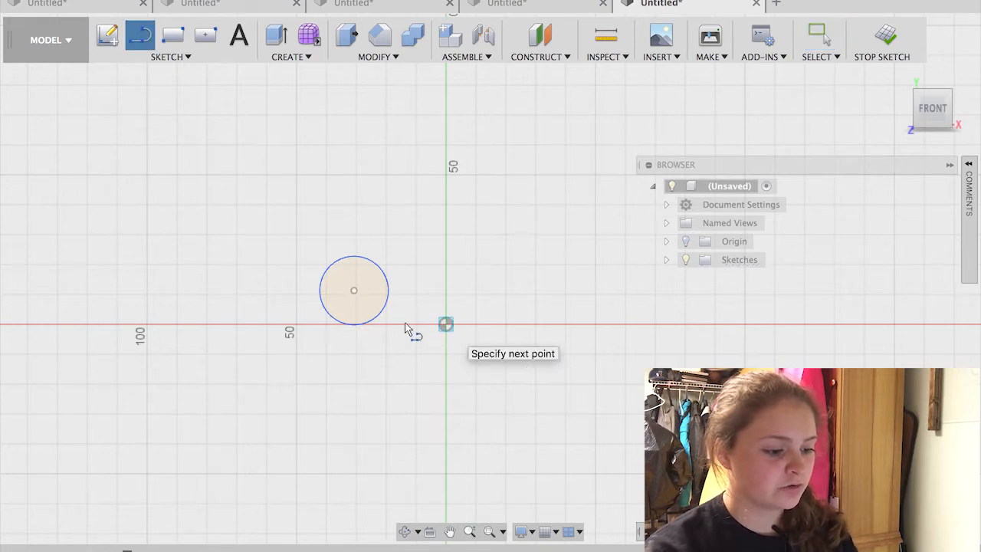
{"action": "double_click", "coordinate": [355, 325]}
{"action": "left_click", "coordinate": [447, 324]}
{"action": "left_click", "coordinate": [446, 294]}
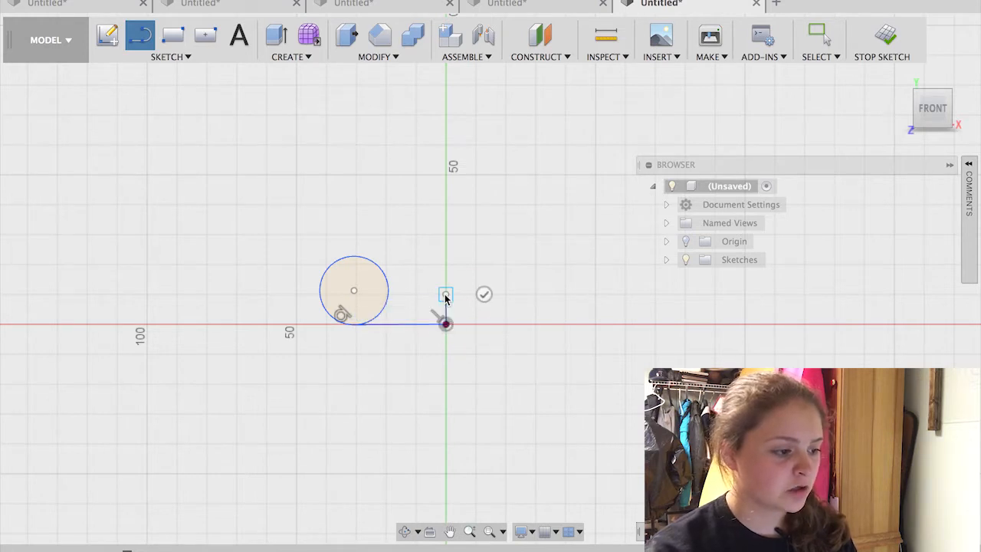
{"action": "key", "text": "Escape"}
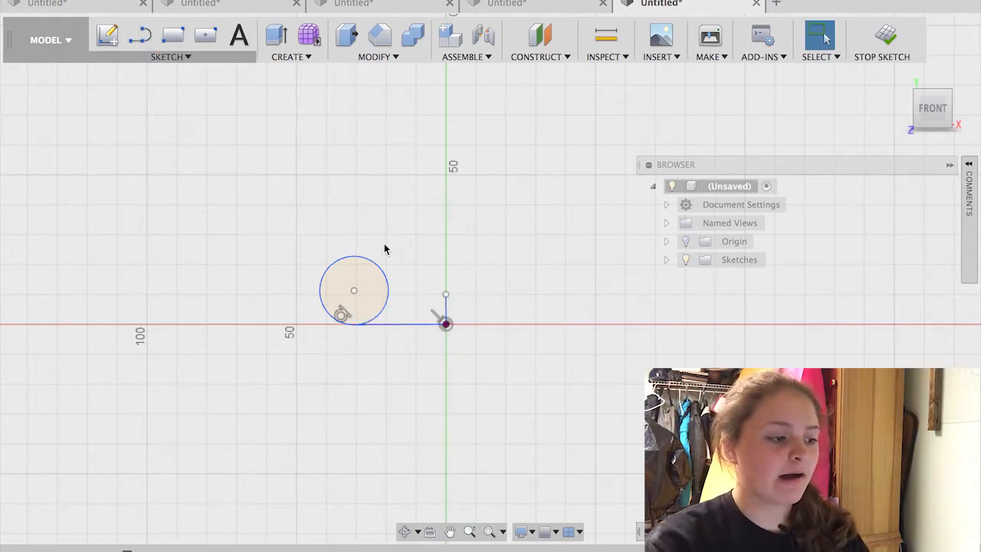
Connect the vertical line's upper end to the circle's upper edge with a conic curve using a Rho value of 0.75.
{"action": "left_click", "coordinate": [150, 58]}
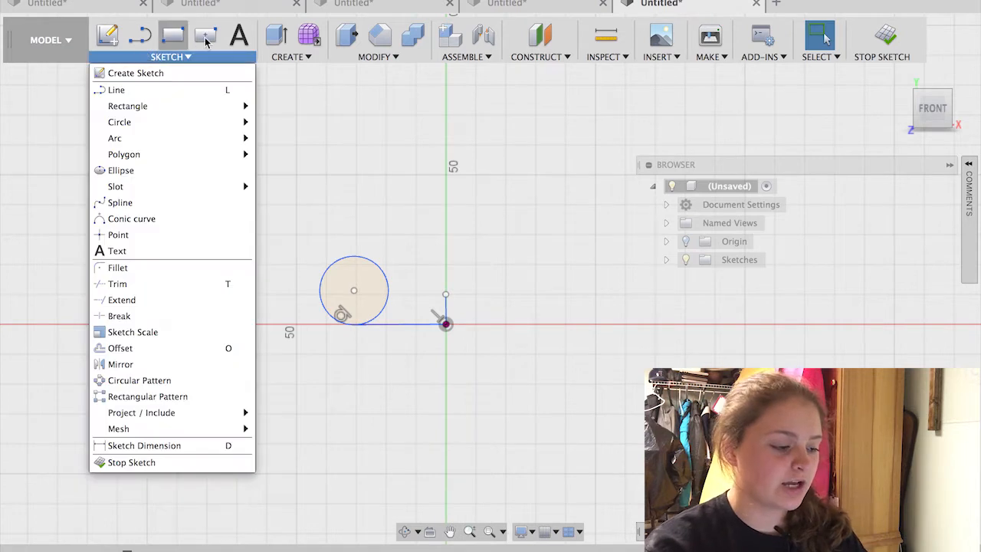
{"action": "mouse_move", "coordinate": [170, 124]}
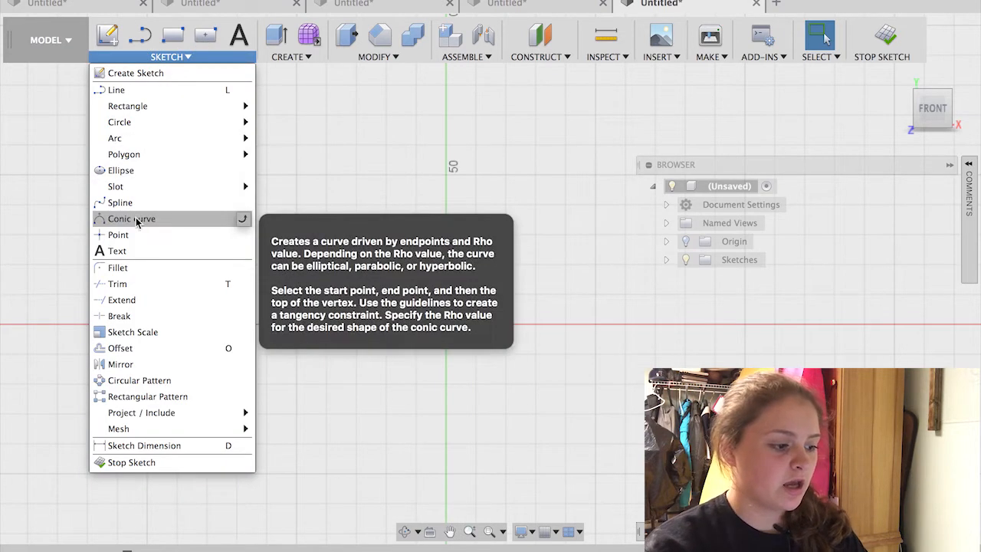
{"action": "left_click", "coordinate": [181, 220]}
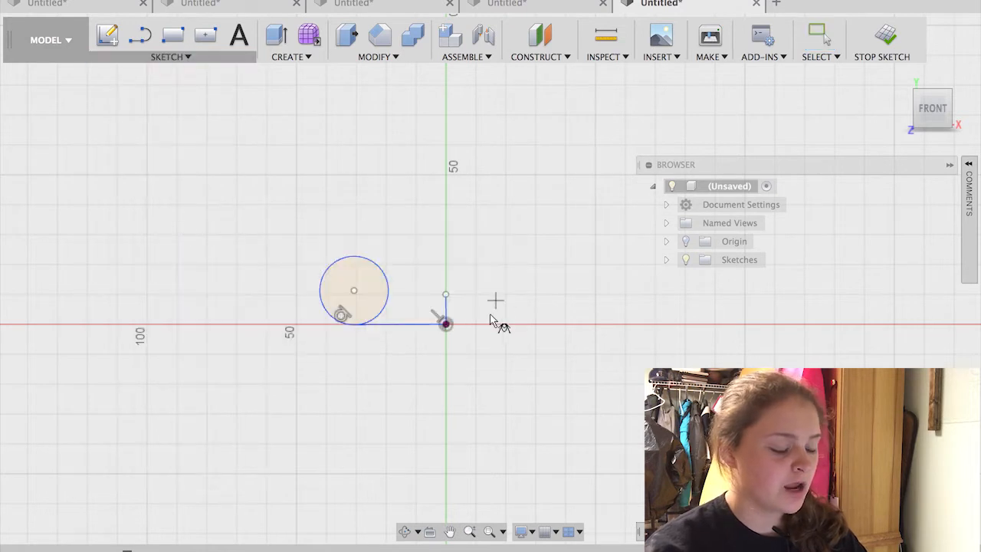
{"action": "left_click", "coordinate": [445, 295]}
{"action": "left_click", "coordinate": [368, 259]}
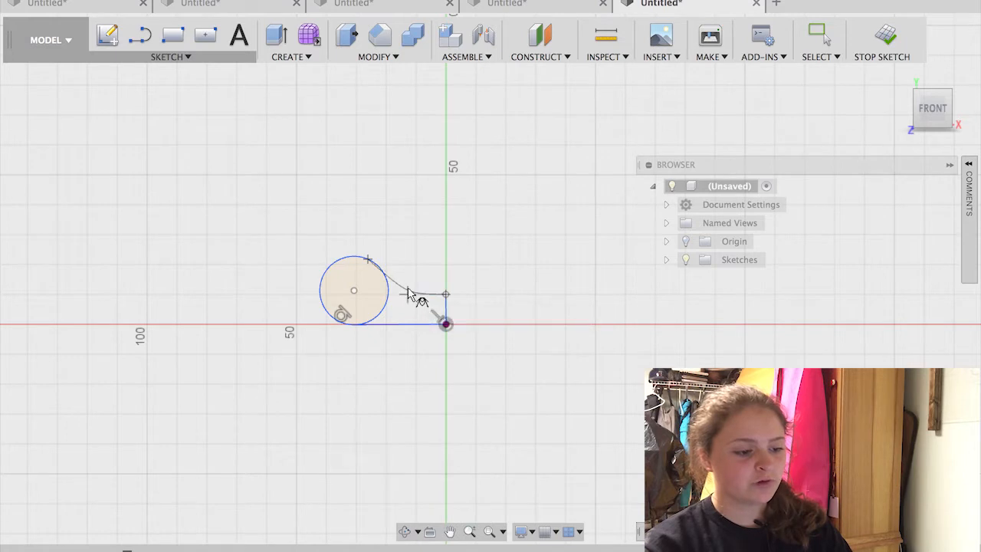
{"action": "scroll", "coordinate": [450, 278], "scroll_direction": "right", "scroll_amount": 2}
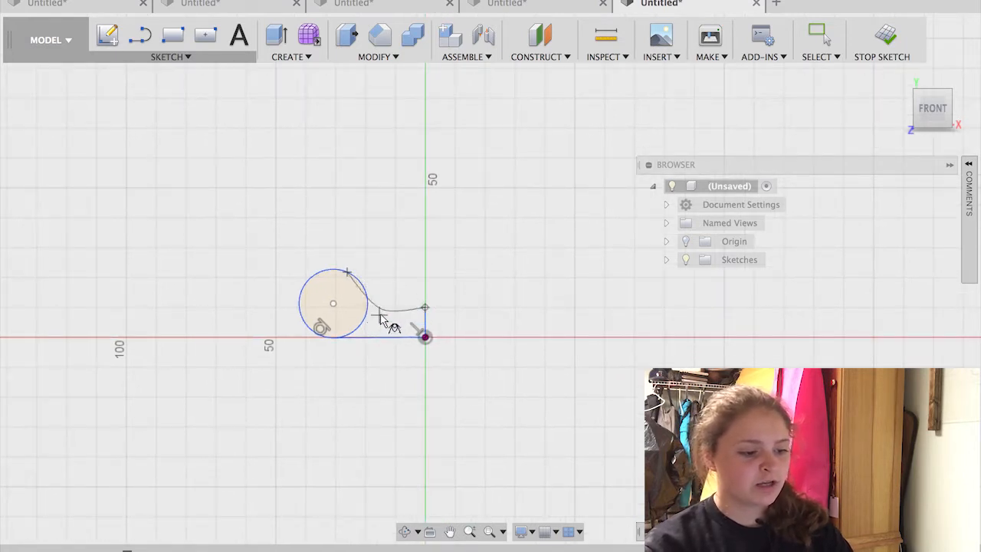
{"action": "scroll", "coordinate": [383, 310], "scroll_direction": "up", "scroll_amount": 5}
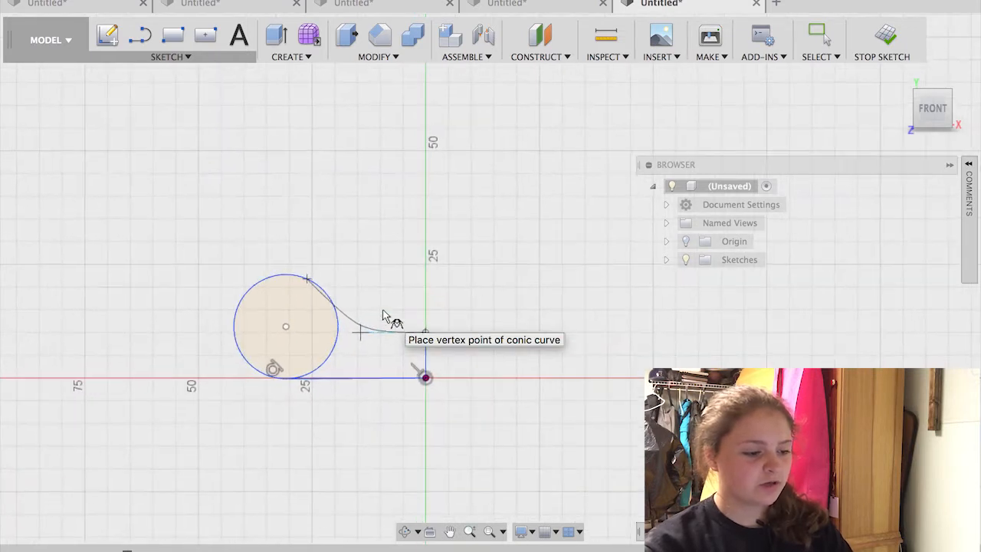
{"action": "left_click", "coordinate": [363, 328]}
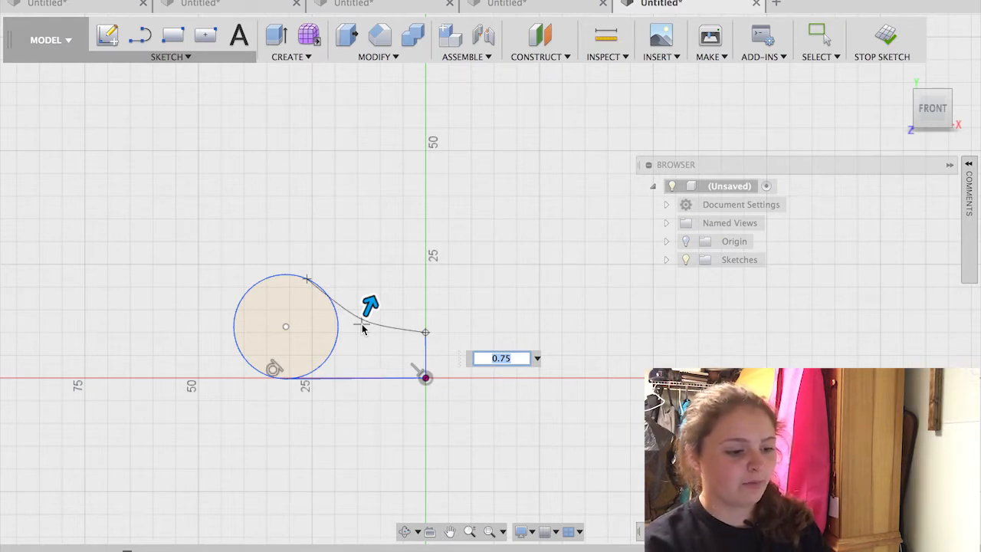
{"action": "key", "text": "Return"}
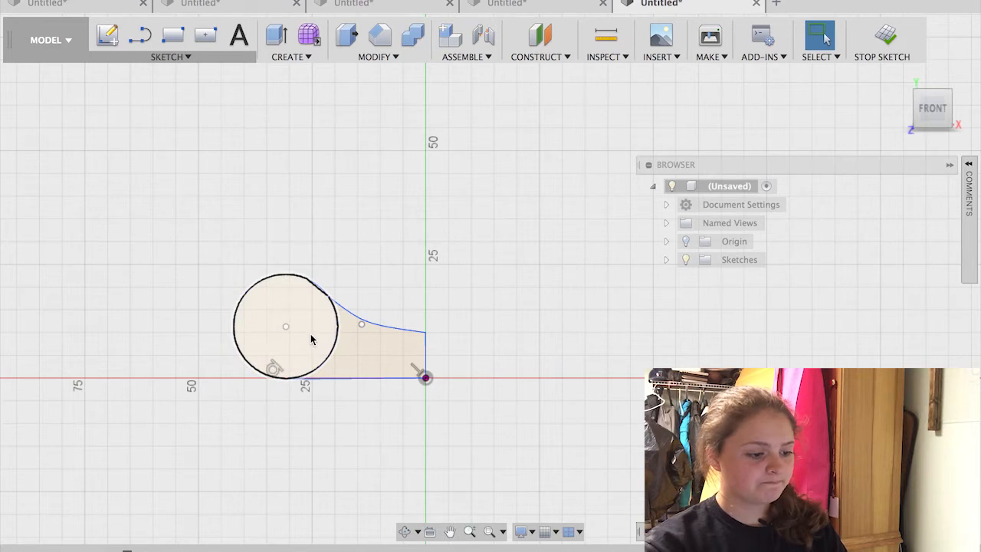
Revolve all three sketch profiles 360 degrees around the vertical Y axis as a new body.
{"action": "left_click", "coordinate": [287, 56]}
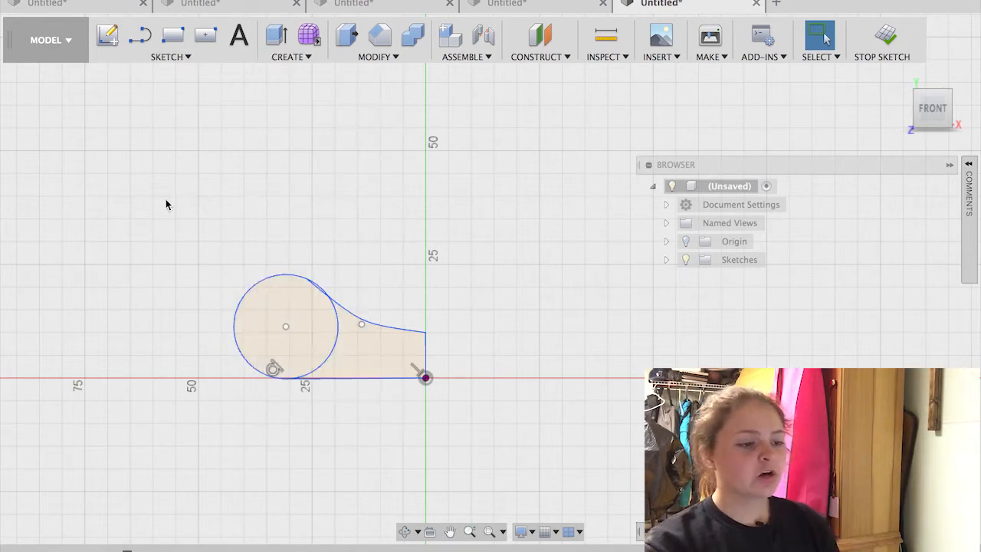
{"action": "left_click", "coordinate": [301, 60]}
{"action": "left_click", "coordinate": [291, 107]}
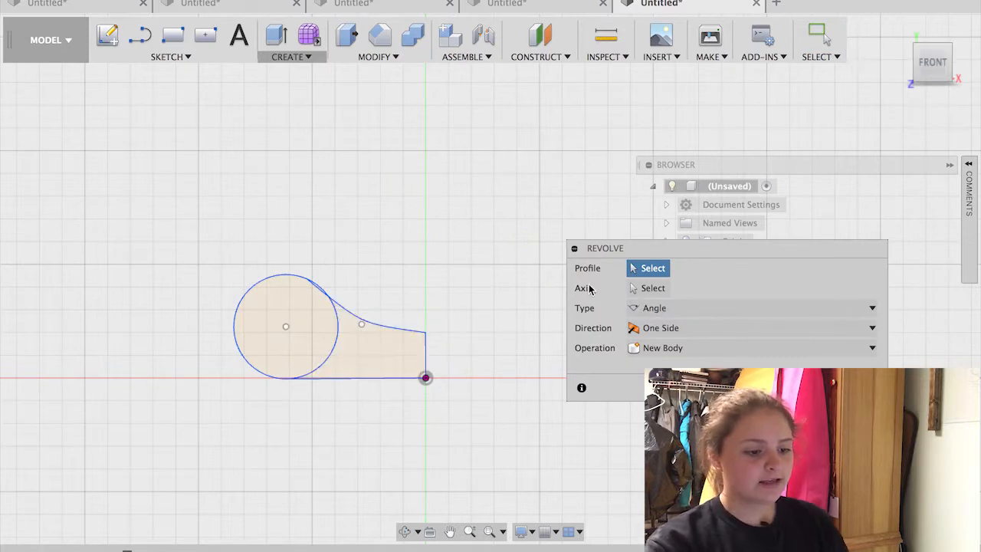
{"action": "left_click", "coordinate": [348, 368]}
{"action": "left_click", "coordinate": [305, 322]}
{"action": "scroll", "coordinate": [318, 298], "scroll_direction": "up", "scroll_amount": 5}
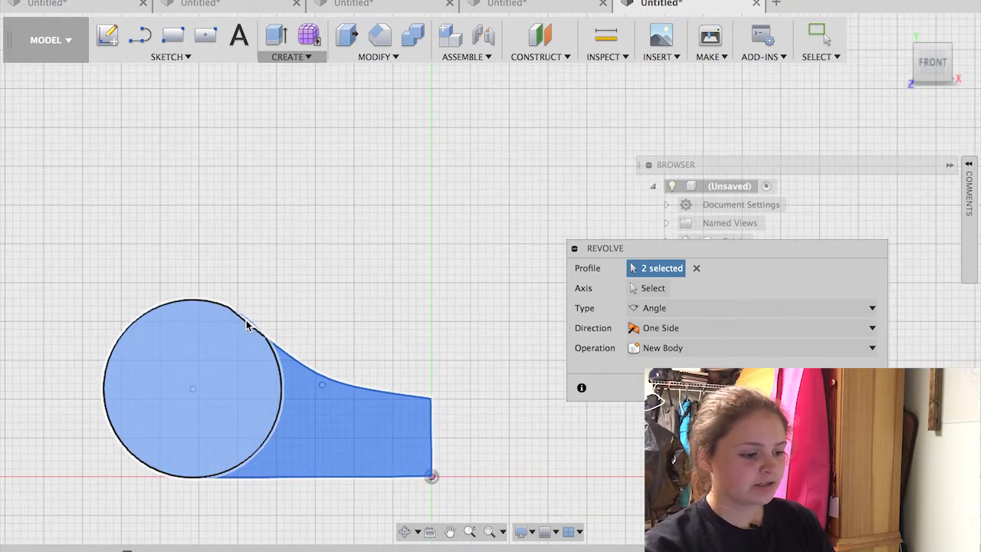
{"action": "left_click", "coordinate": [245, 326]}
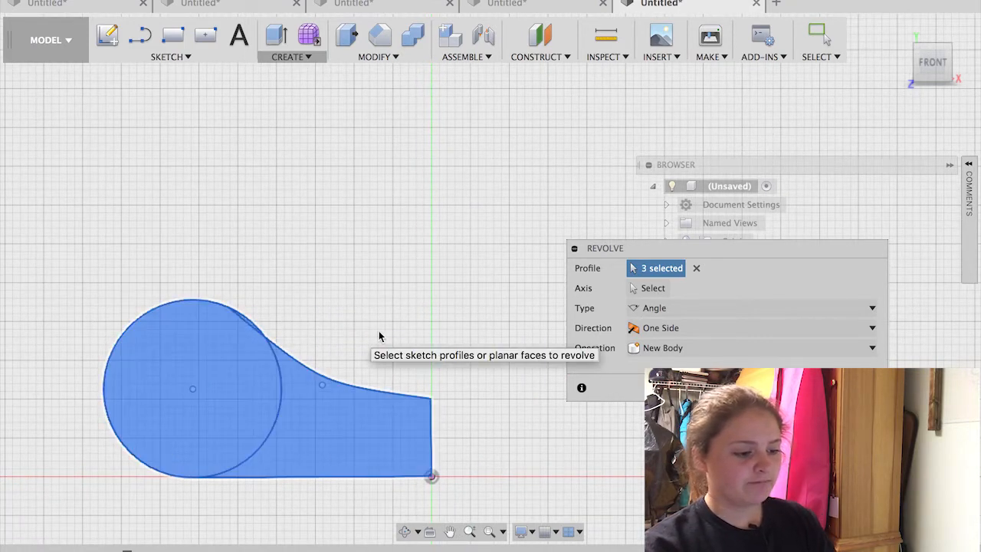
{"action": "scroll", "coordinate": [287, 319], "scroll_direction": "down", "scroll_amount": 2}
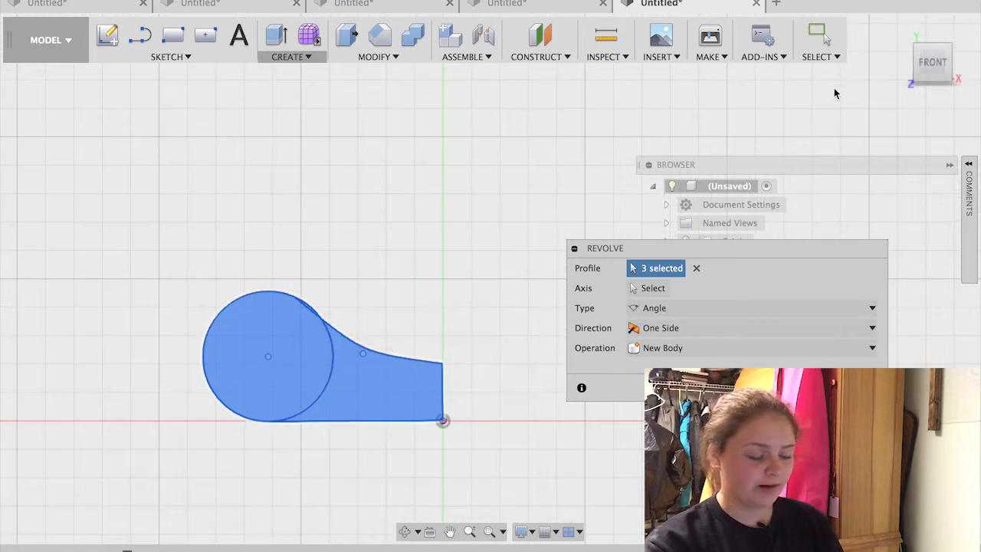
{"action": "left_click", "coordinate": [922, 67]}
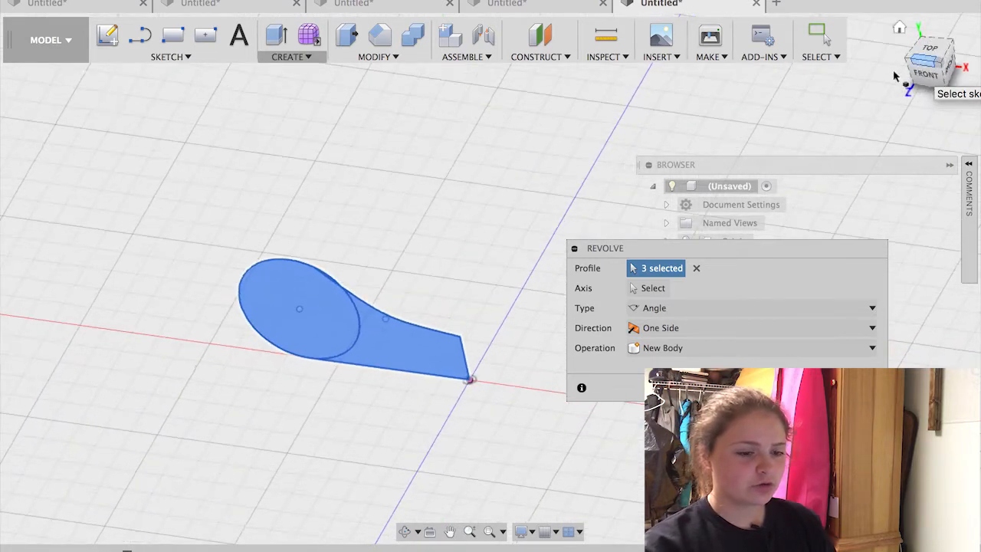
{"action": "left_click", "coordinate": [654, 288]}
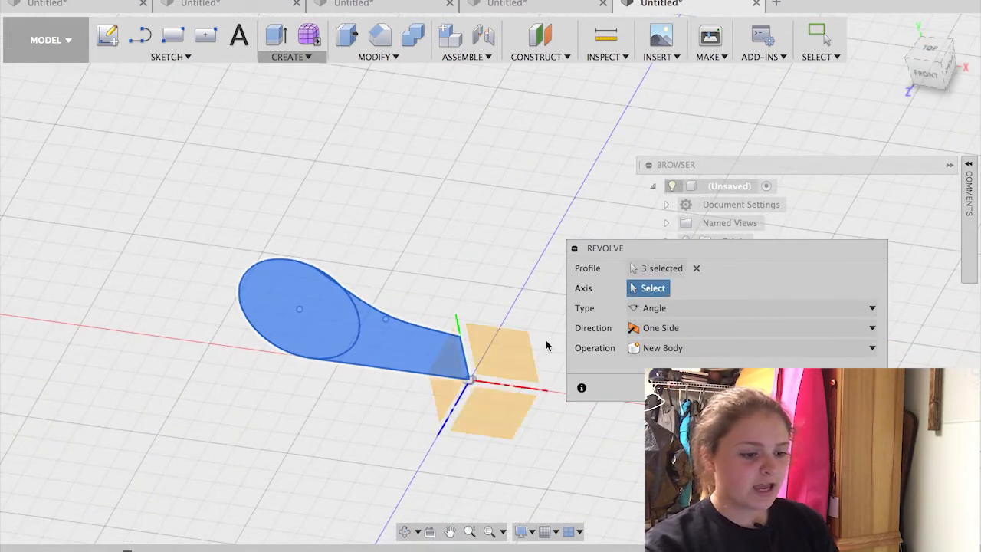
{"action": "left_click", "coordinate": [458, 327]}
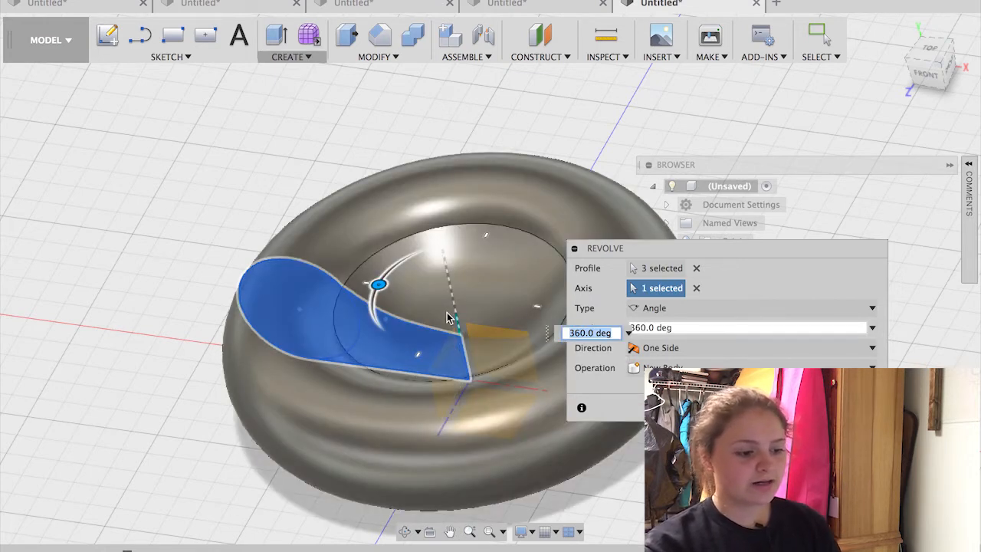
{"action": "key", "text": "Return"}
Add the bold Arial text "3", 60 mm high, in a sketch on the horizontal plane and position it over the body's left half.
{"action": "middle_click_drag", "start_coordinate": [488, 273], "coordinate": [554, 323], "text": "shift"}
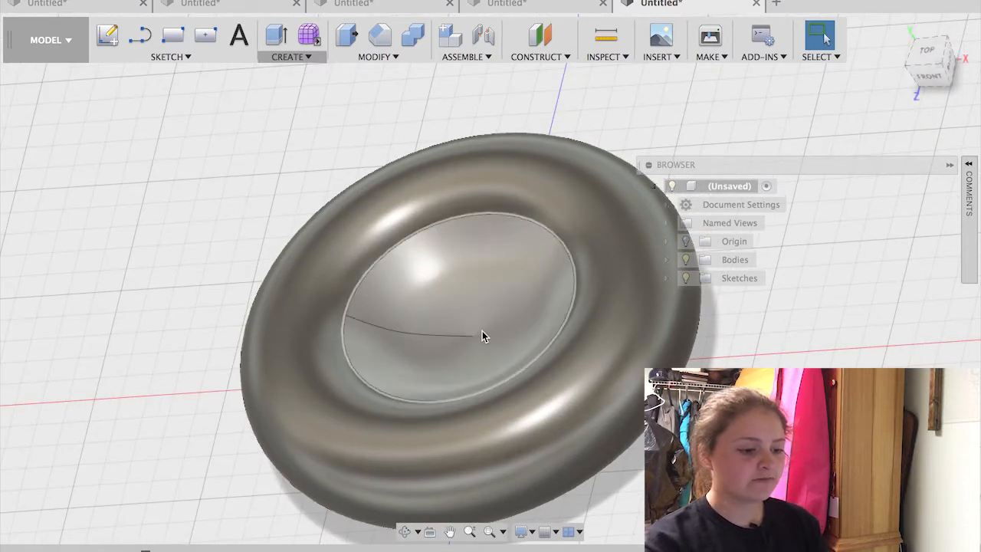
{"action": "middle_click_drag", "start_coordinate": [933, 83], "coordinate": [949, 87], "text": "shift"}
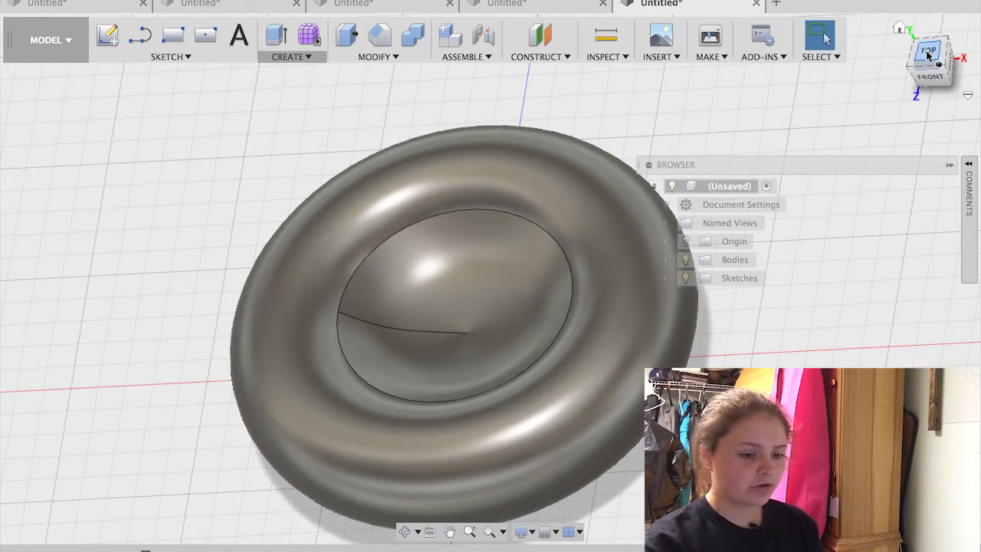
{"action": "left_click", "coordinate": [928, 56]}
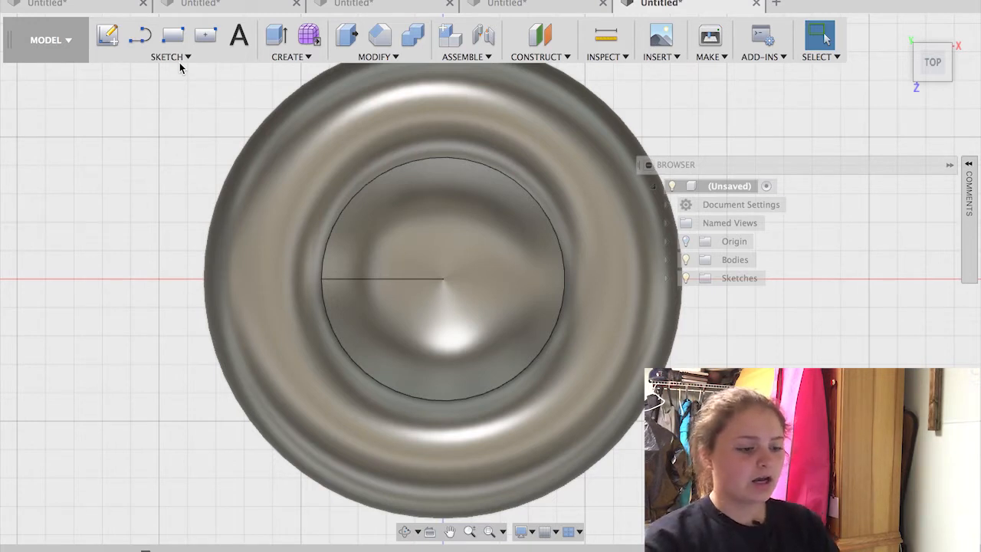
{"action": "left_click", "coordinate": [191, 58]}
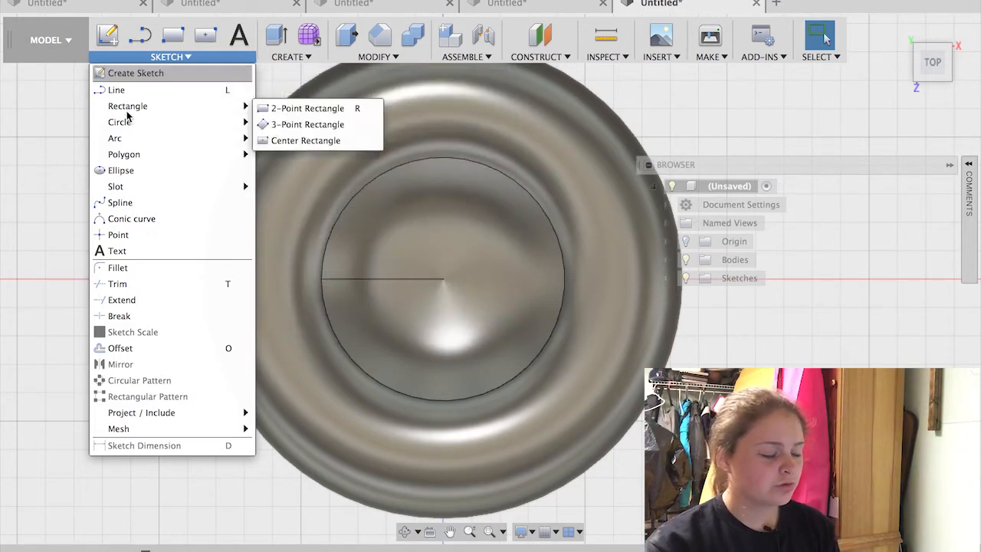
{"action": "left_click", "coordinate": [240, 37]}
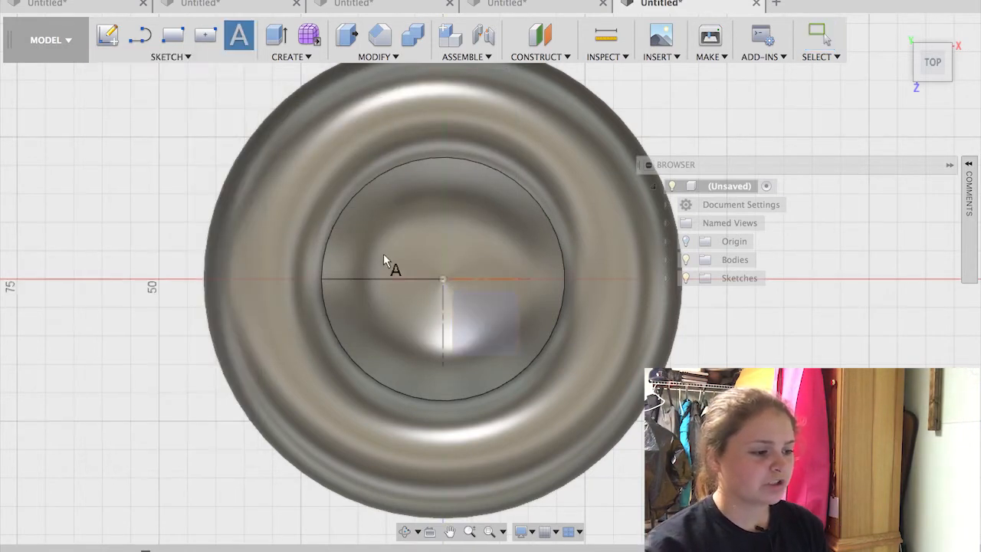
{"action": "left_click", "coordinate": [385, 245]}
{"action": "left_click", "coordinate": [389, 251]}
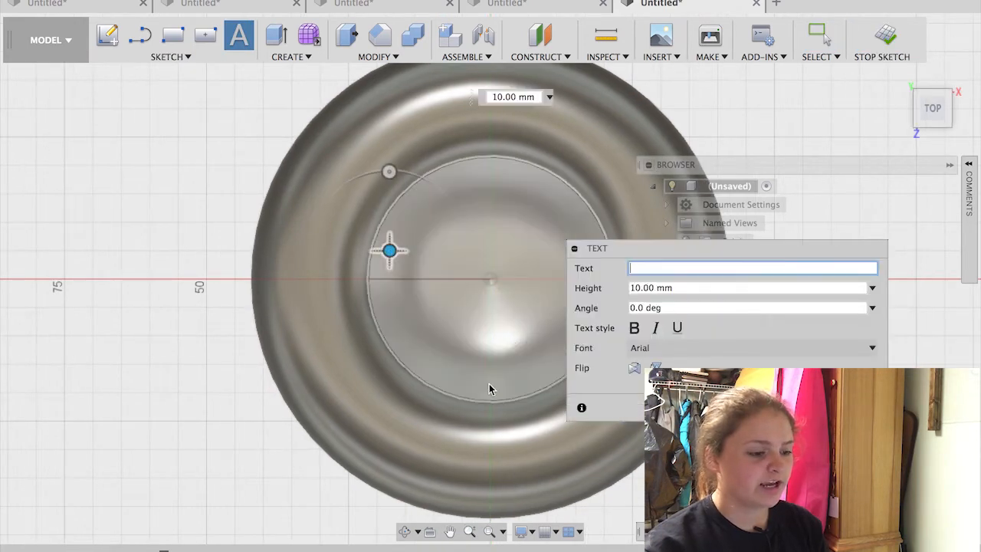
{"action": "left_click", "coordinate": [634, 328]}
{"action": "double_click", "coordinate": [638, 287]}
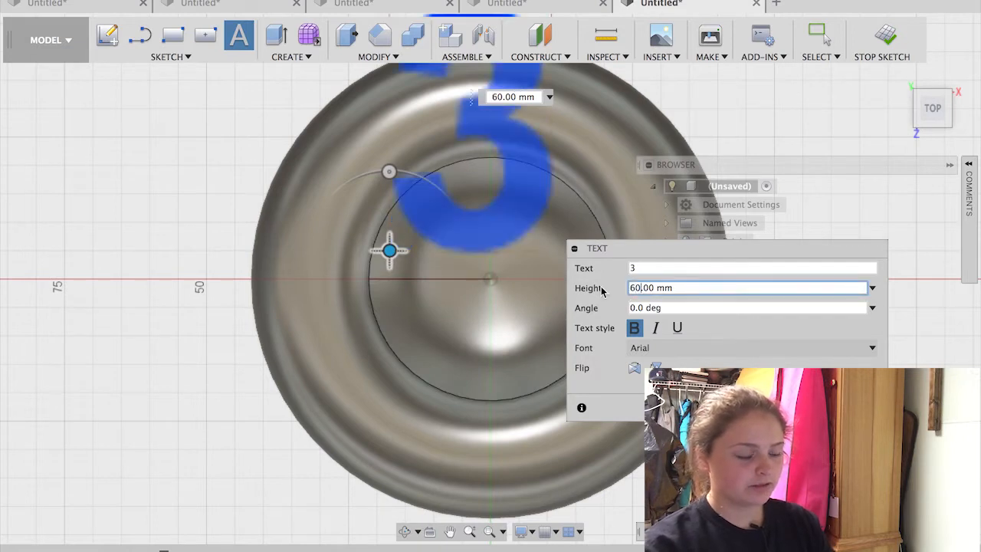
{"action": "left_click_drag", "start_coordinate": [389, 250], "coordinate": [312, 387]}
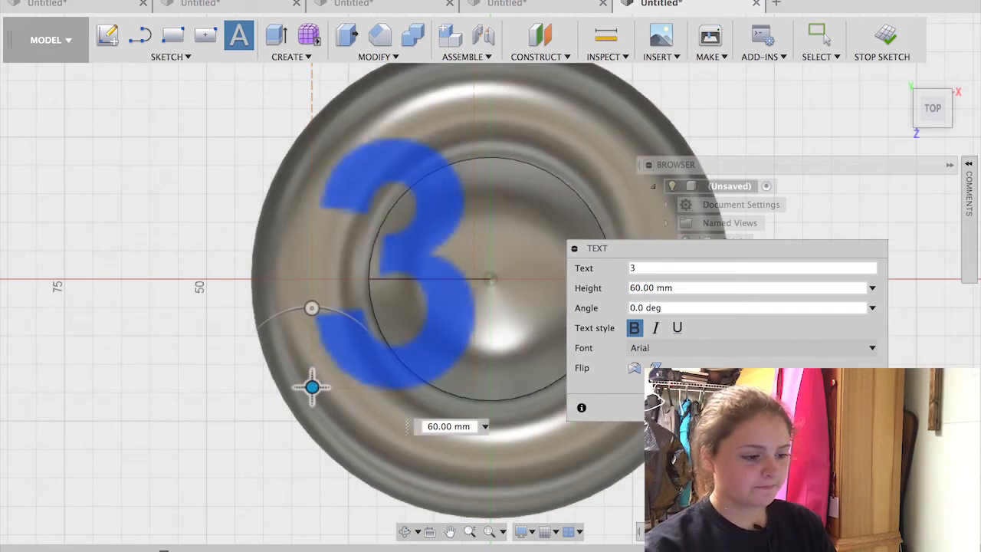
{"action": "left_click", "coordinate": [847, 407]}
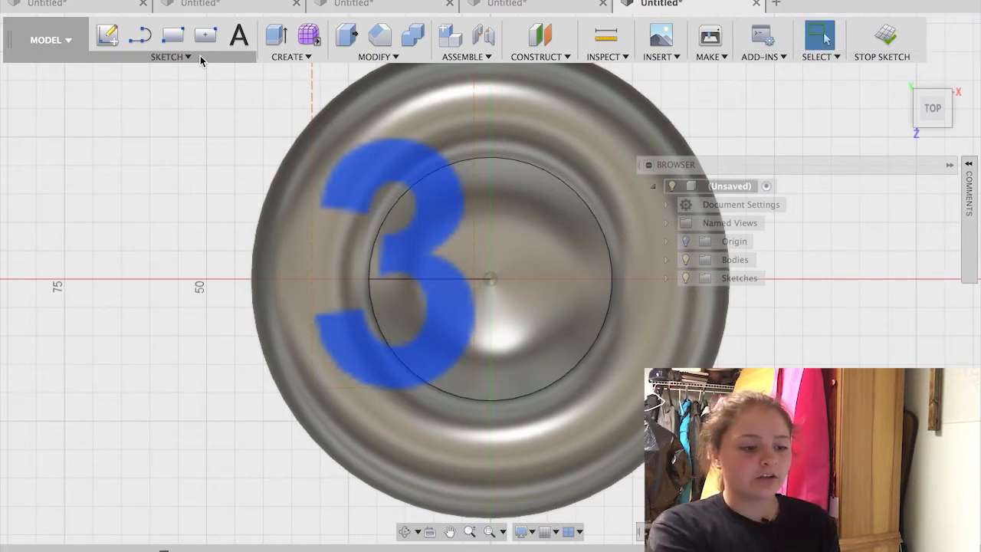
Add the Arial text "D" to the sketch at 60 mm high and position it over the body's right half beside the 3.
{"action": "left_click", "coordinate": [200, 56]}
{"action": "left_click", "coordinate": [109, 252]}
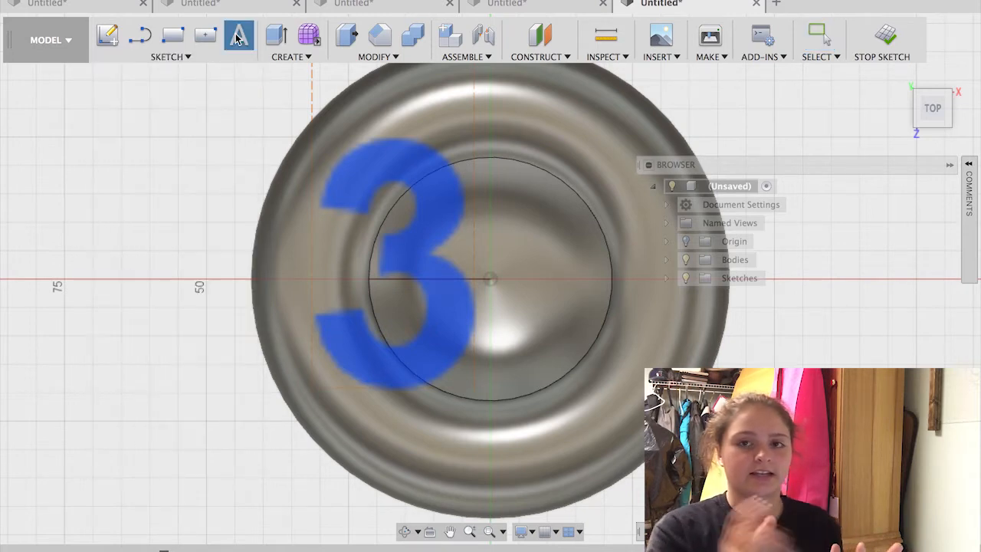
{"action": "left_click", "coordinate": [482, 145]}
{"action": "type", "text": "D"}
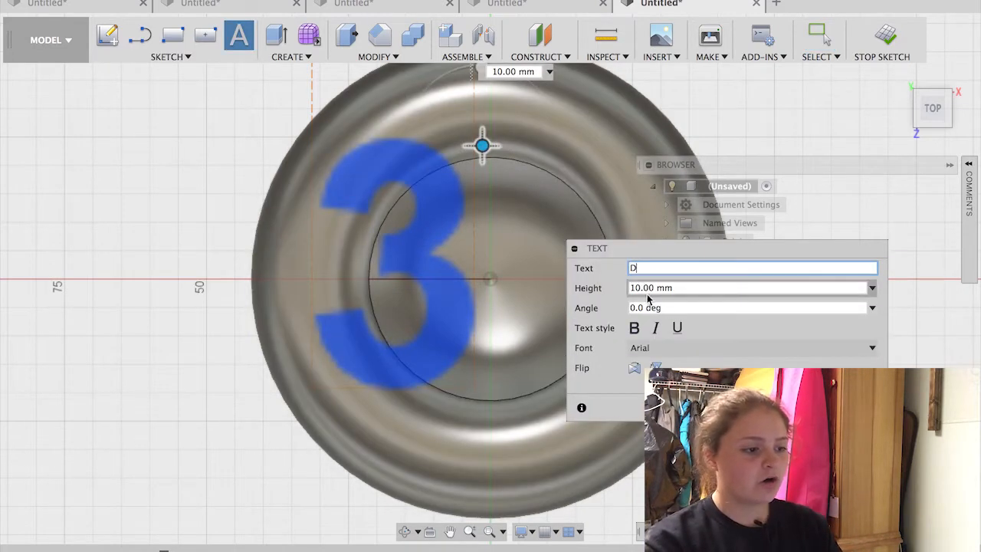
{"action": "left_click", "coordinate": [634, 288]}
{"action": "key", "text": "BackSpace"}
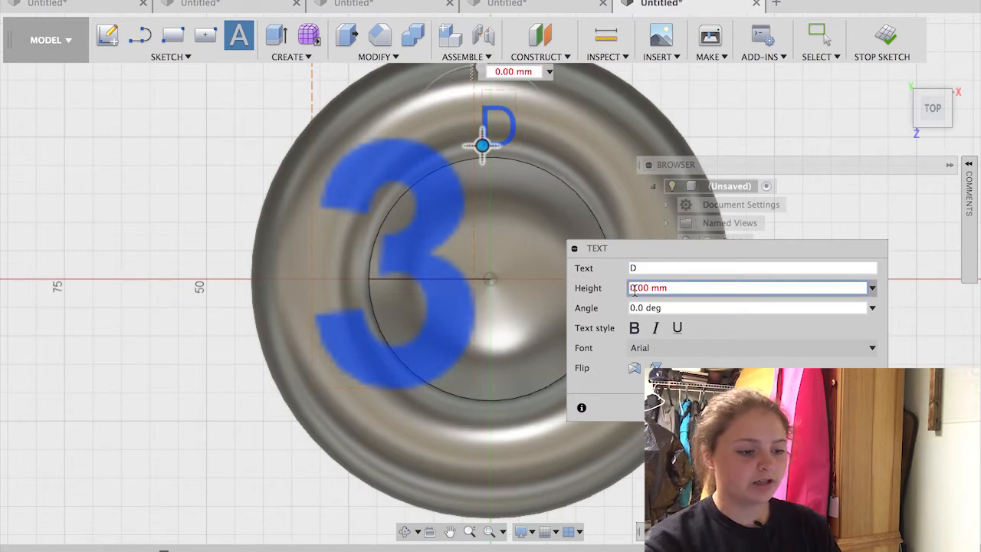
{"action": "type", "text": "6"}
{"action": "left_click_drag", "start_coordinate": [482, 146], "coordinate": [481, 379]}
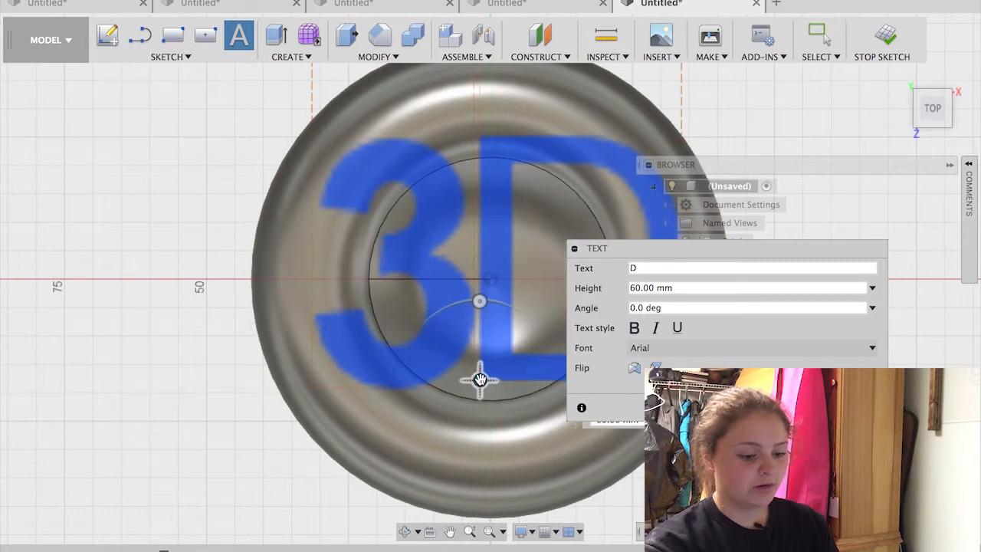
Set the D's height to 50 mm and shift it slightly up and right, clear of the 3.
{"action": "left_click", "coordinate": [635, 289]}
{"action": "key", "text": "BackSpace"}
{"action": "type", "text": "5"}
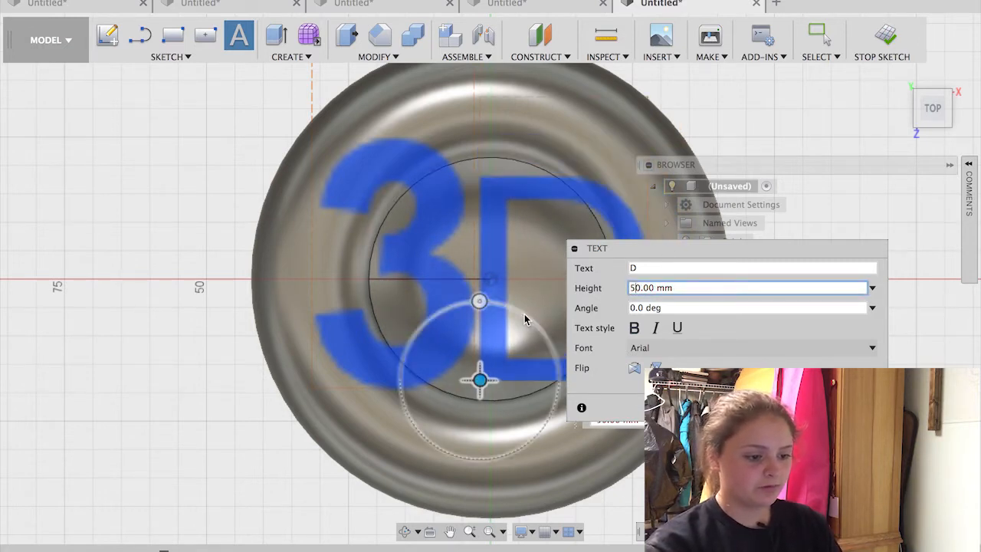
{"action": "left_click_drag", "start_coordinate": [479, 378], "coordinate": [486, 368]}
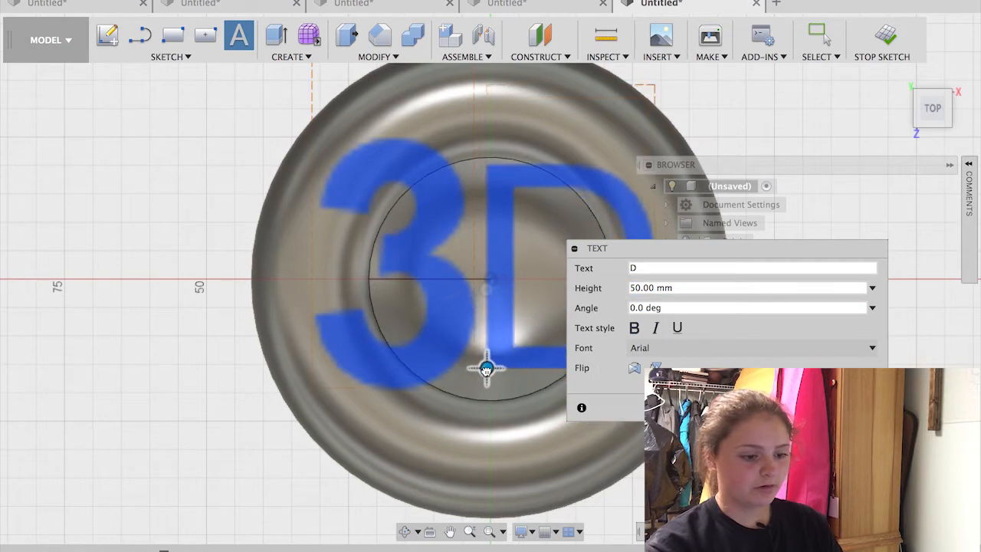
{"action": "key", "text": "Return"}
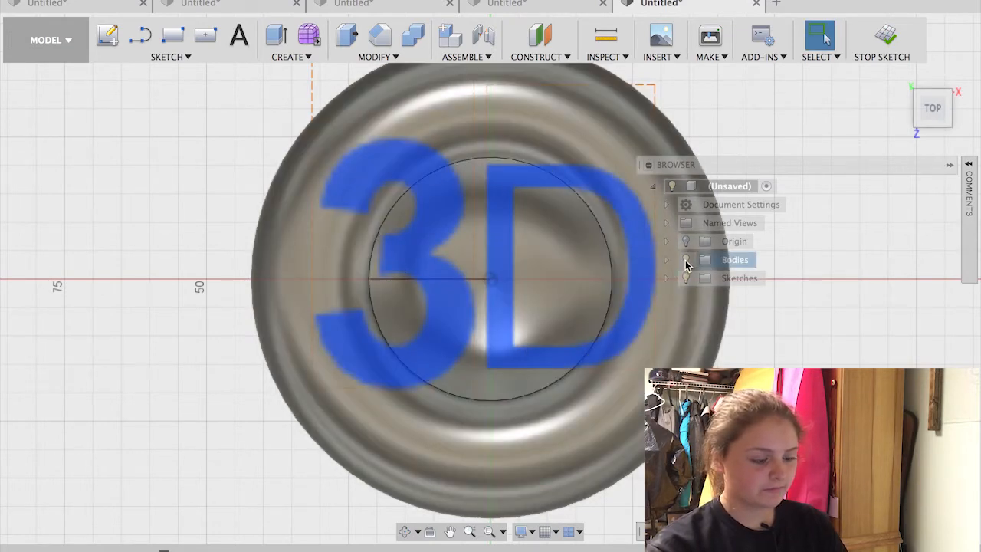
Hide the body to select both the 3 and D texts, show it again, and extrude them 30 mm as a cut.
{"action": "left_click", "coordinate": [686, 261]}
{"action": "key", "text": "e"}
{"action": "left_click", "coordinate": [460, 195]}
{"action": "left_click", "coordinate": [394, 181]}
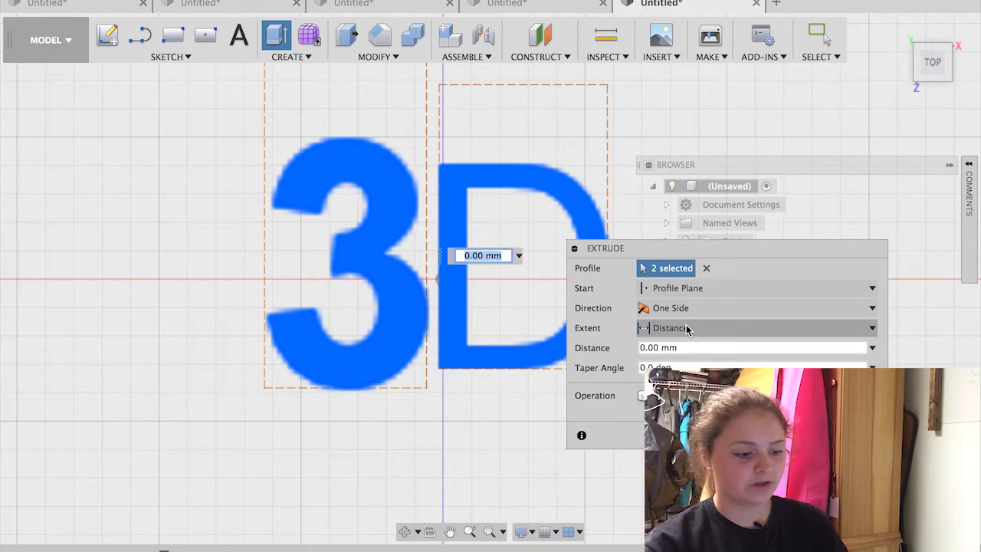
{"action": "left_click_drag", "start_coordinate": [663, 251], "coordinate": [681, 354]}
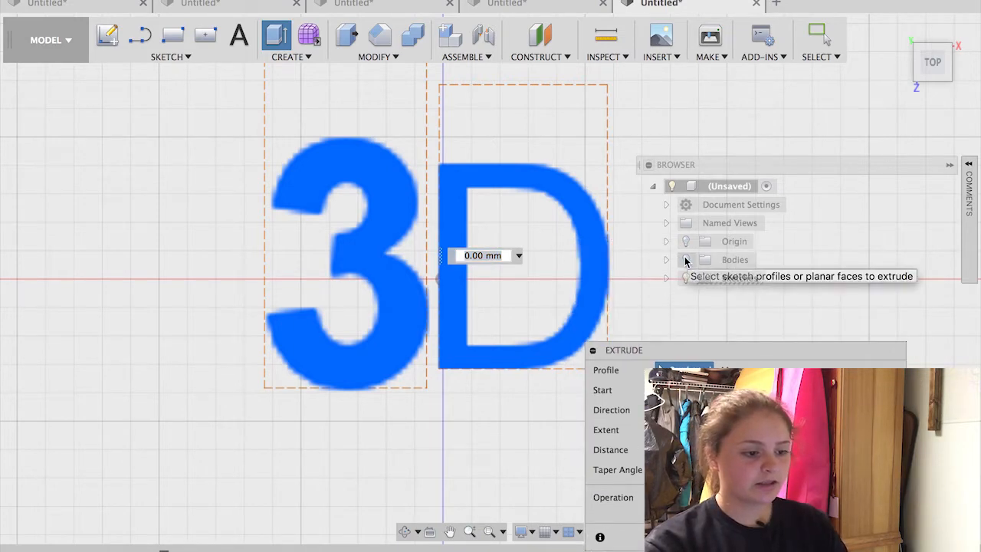
{"action": "left_click", "coordinate": [686, 261]}
{"action": "left_click_drag", "start_coordinate": [932, 71], "coordinate": [922, 2]}
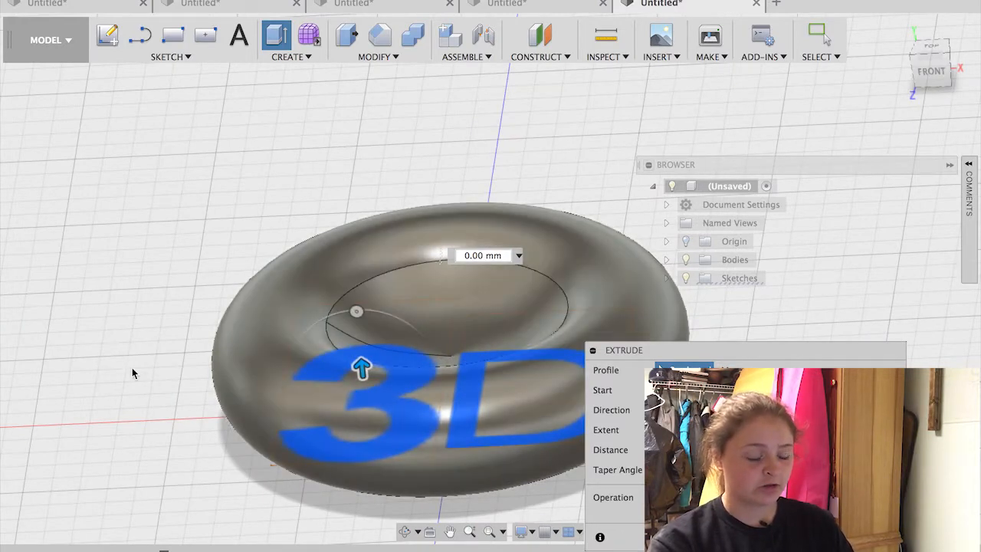
{"action": "left_click_drag", "start_coordinate": [366, 369], "coordinate": [371, 201]}
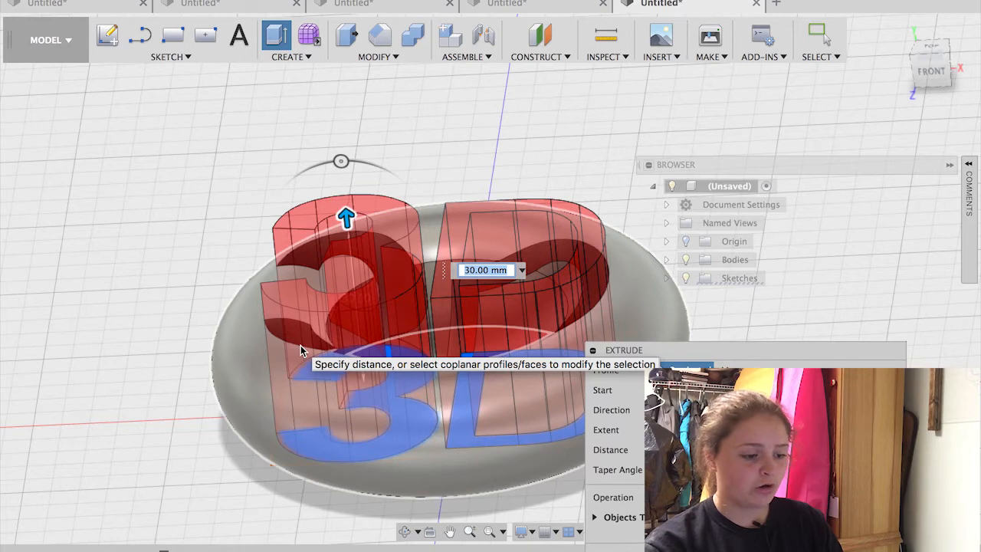
{"action": "key", "text": "Return"}
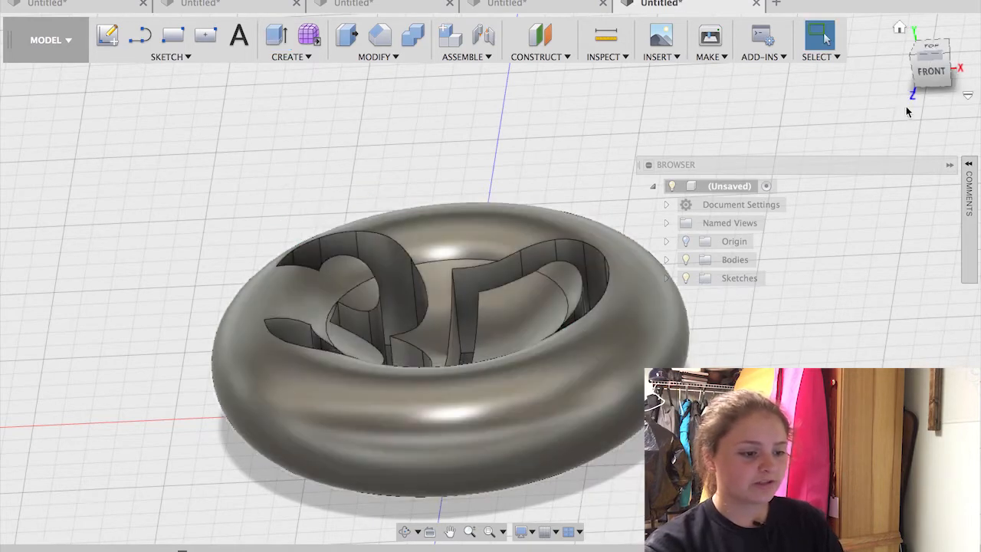
Sketch a 15 mm diameter circle on the horizontal plane and move its centre onto the body's outer edge along the vertical sketch axis.
{"action": "left_click", "coordinate": [931, 47]}
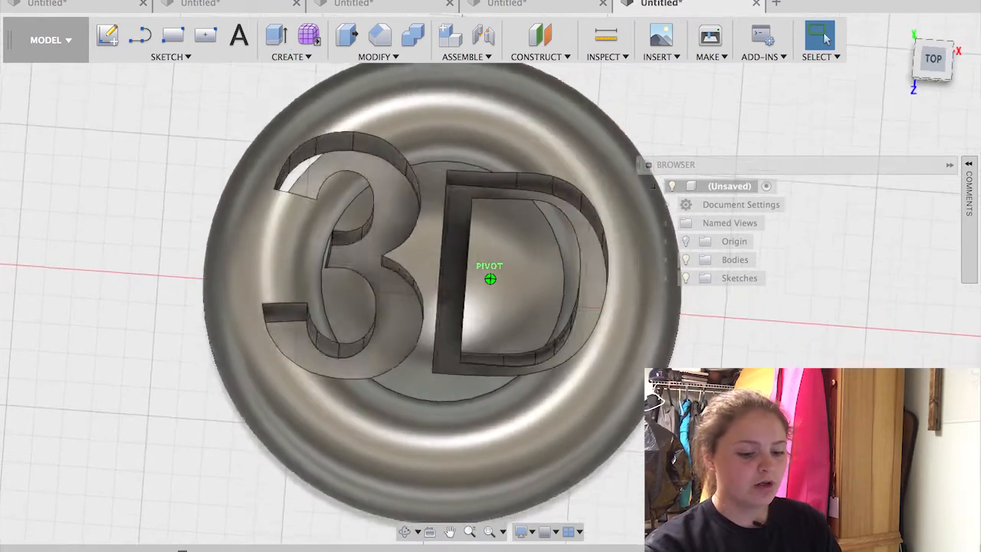
{"action": "left_click", "coordinate": [932, 67]}
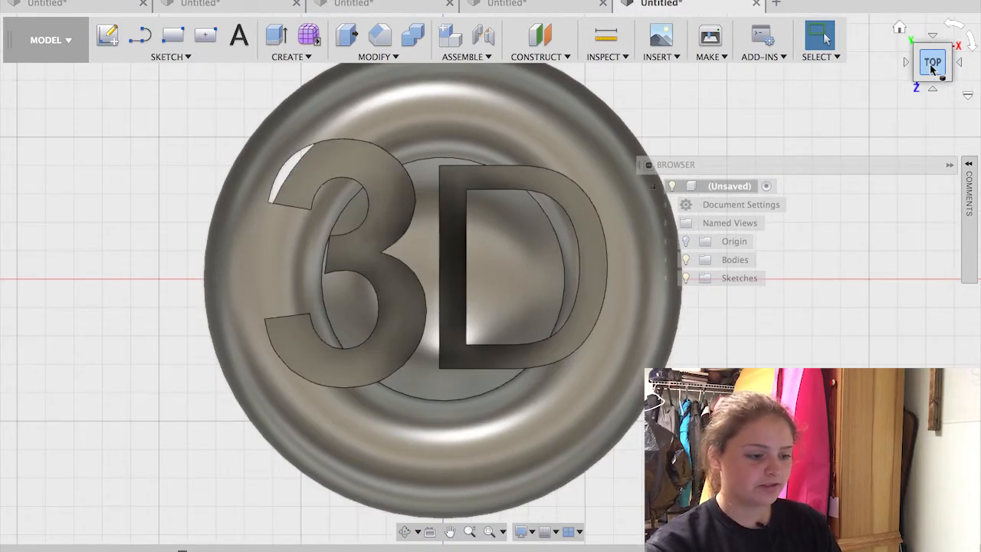
{"action": "mouse_move", "coordinate": [936, 63]}
{"action": "left_mouse_down"}
{"action": "mouse_move", "coordinate": [932, 34]}
{"action": "mouse_move", "coordinate": [723, 104]}
{"action": "left_mouse_up"}
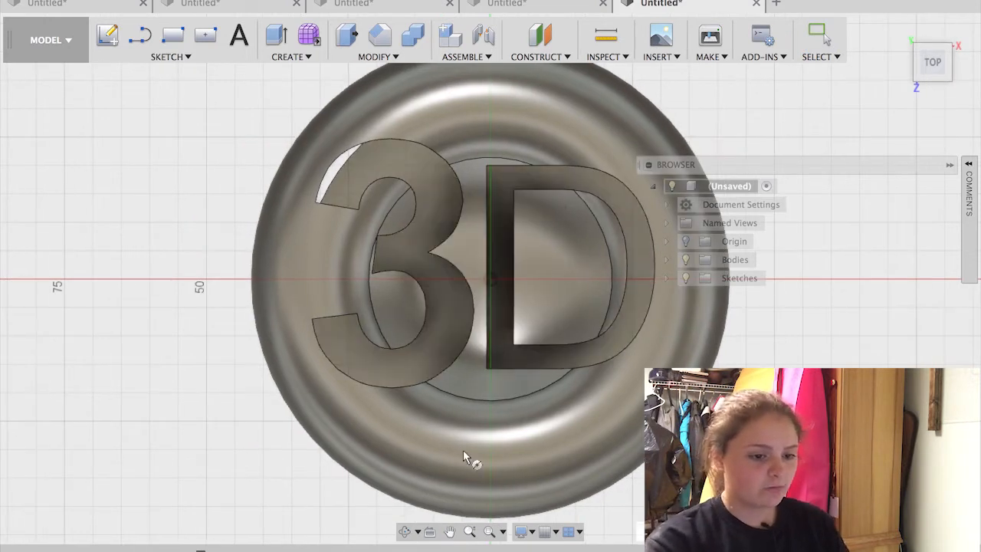
{"action": "middle_click_drag", "start_coordinate": [567, 391], "coordinate": [567, 486]}
{"action": "left_click", "coordinate": [489, 149]}
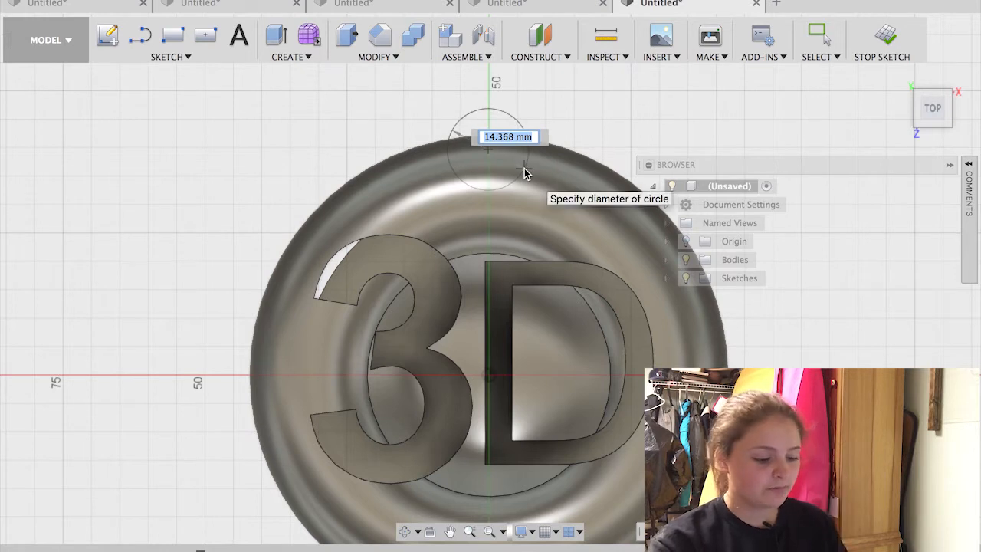
{"action": "type", "text": "15"}
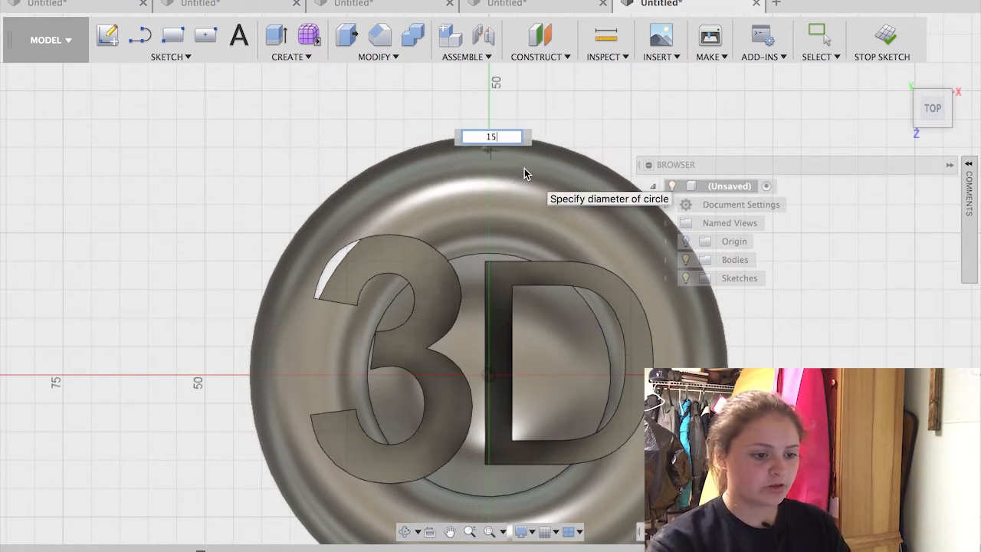
{"action": "key", "text": "Tab"}
{"action": "key", "text": "Return"}
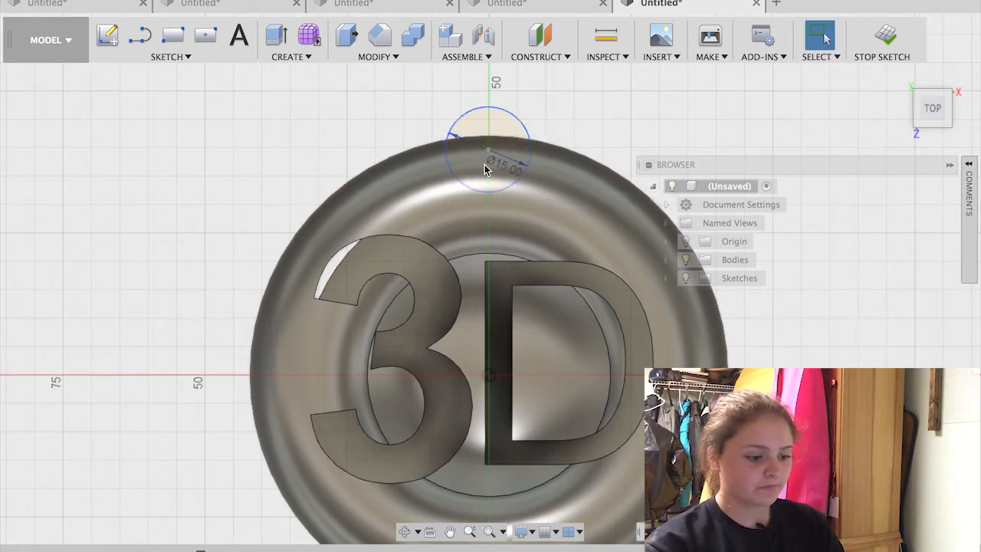
{"action": "left_click_drag", "start_coordinate": [489, 150], "coordinate": [490, 141]}
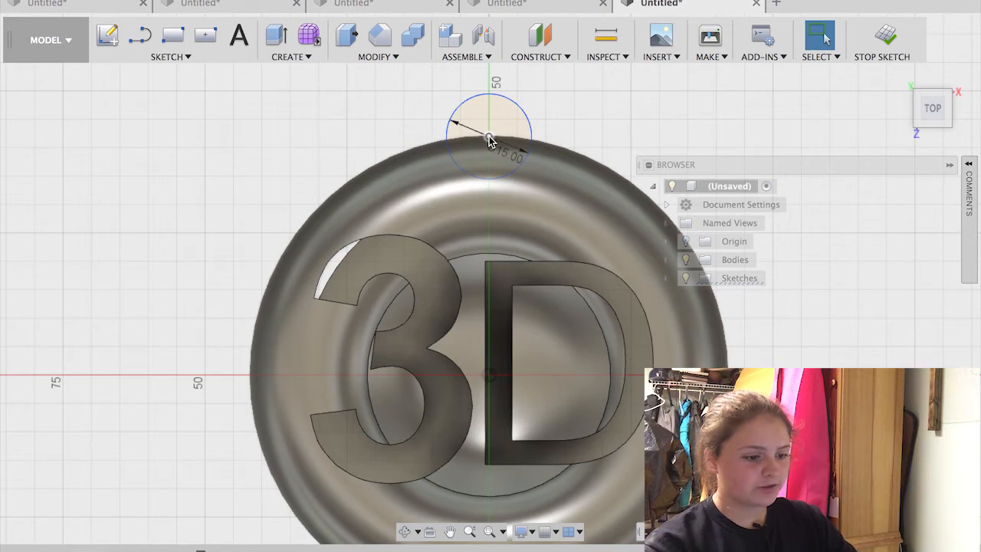
{"action": "key", "text": "Return"}
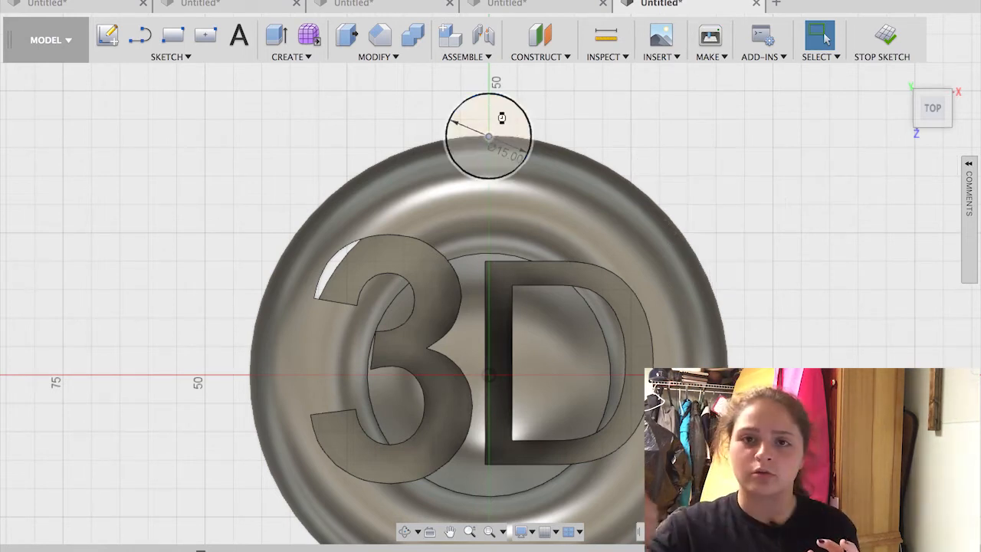
Extrude the 15 mm circle as a cut through the body's rim to form a rounded notch.
{"action": "key", "text": "e"}
{"action": "left_click", "coordinate": [450, 531]}
{"action": "left_click_drag", "start_coordinate": [471, 115], "coordinate": [467, 197]}
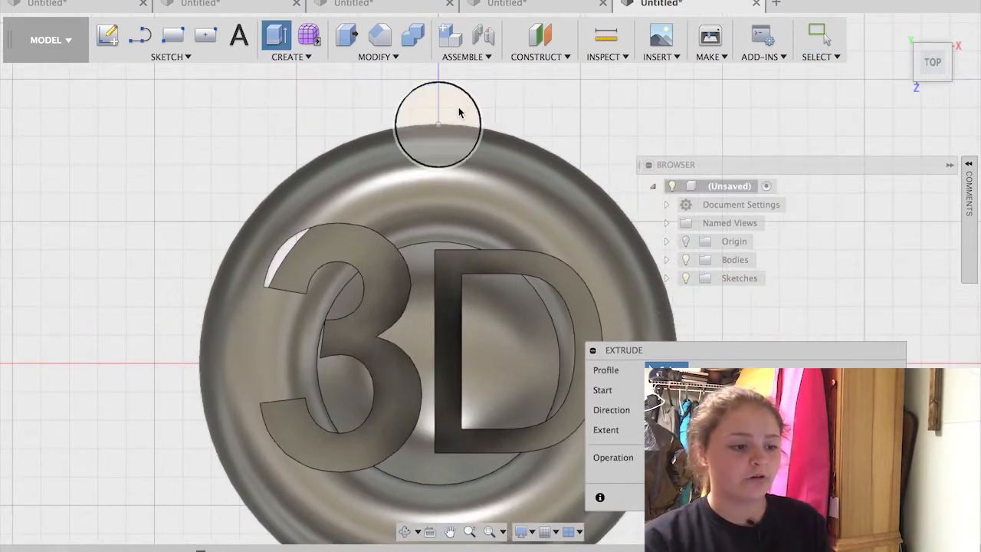
{"action": "left_click", "coordinate": [438, 119]}
{"action": "left_click_drag", "start_coordinate": [935, 66], "coordinate": [401, 125]}
{"action": "key", "text": "Return"}
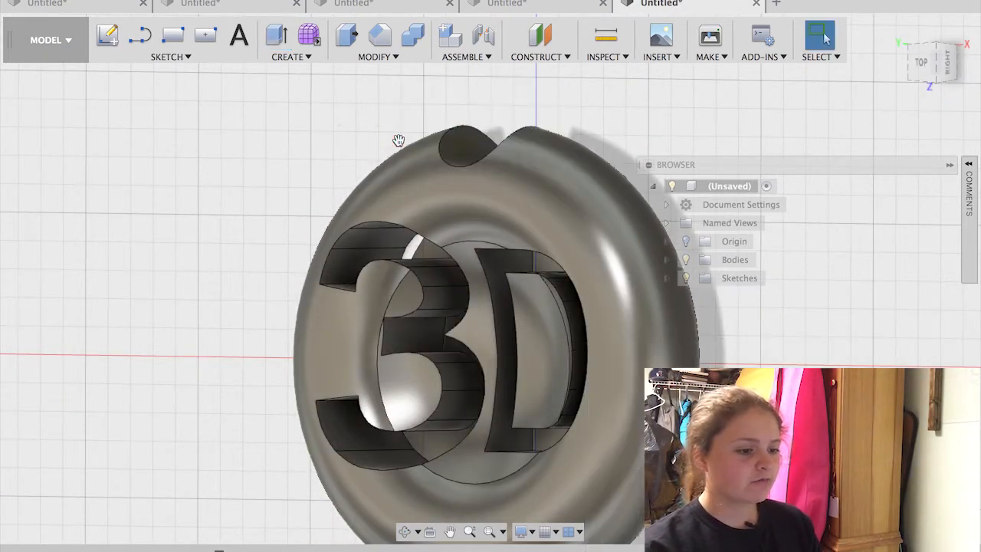
Create a circular pattern of the rim notch around the vertical Y axis, making 10 evenly spaced notches.
{"action": "left_click", "coordinate": [367, 59]}
{"action": "left_click", "coordinate": [280, 59]}
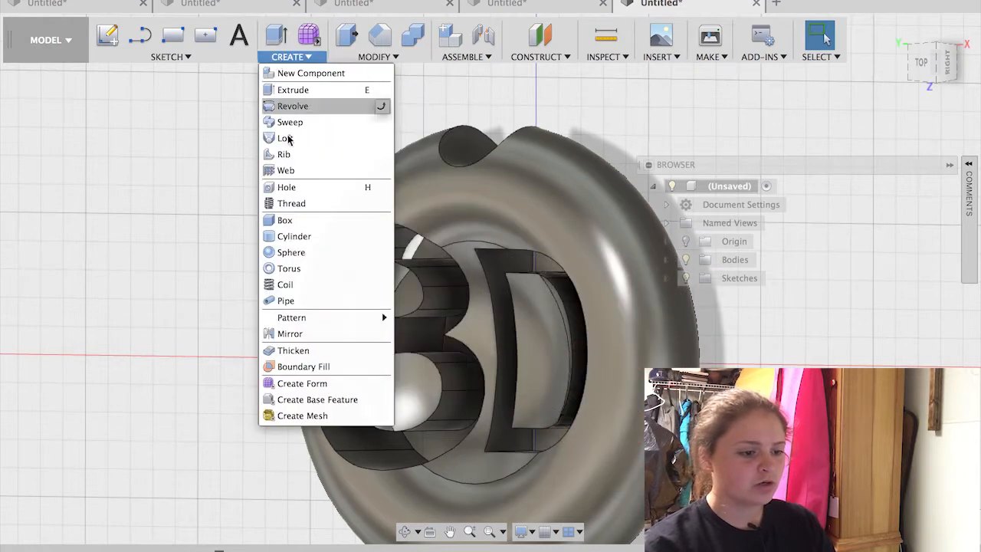
{"action": "mouse_move", "coordinate": [360, 317]}
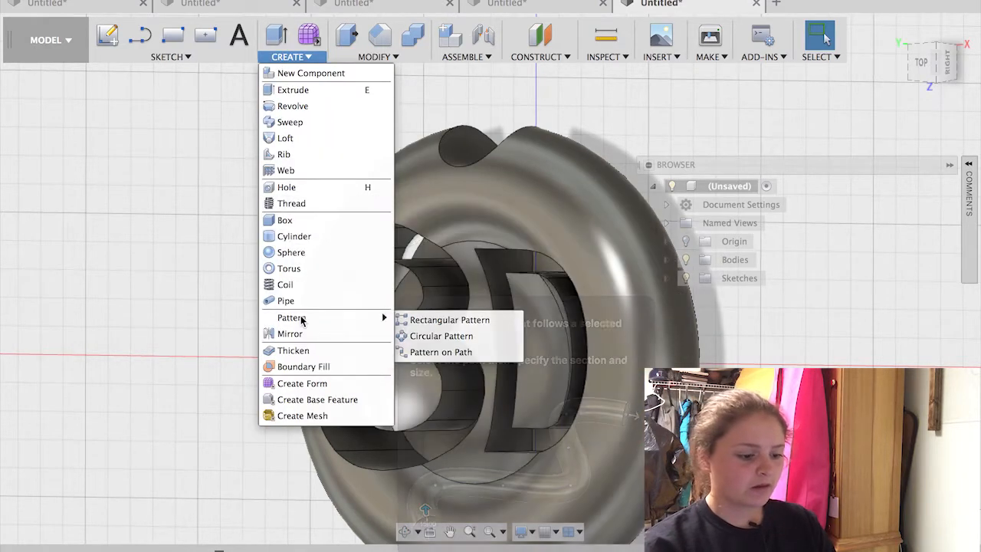
{"action": "left_click", "coordinate": [434, 335]}
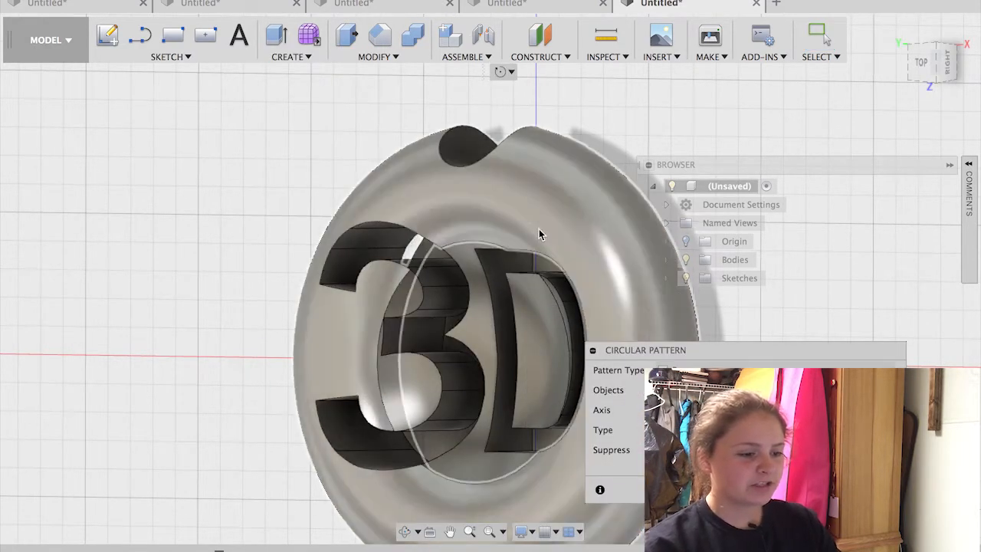
{"action": "left_click", "coordinate": [471, 152]}
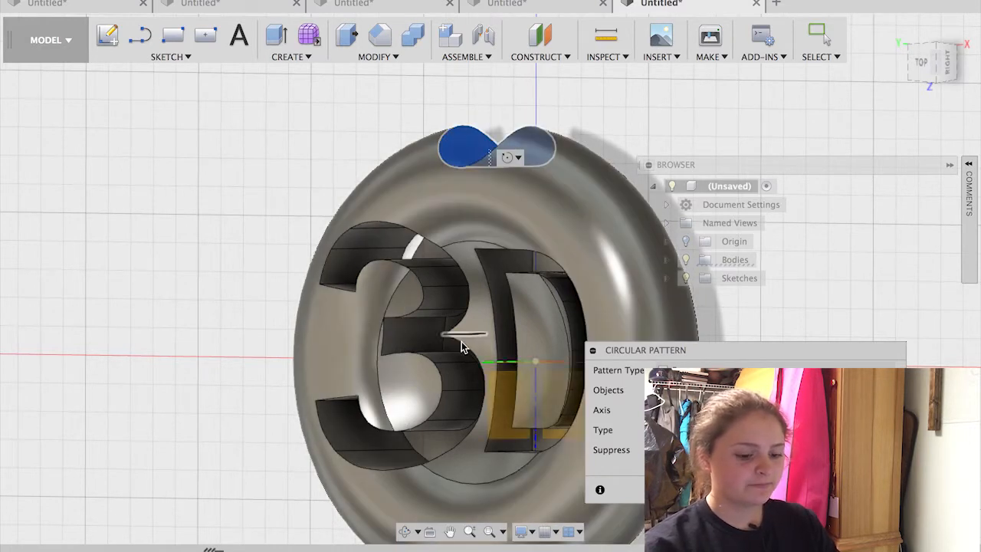
{"action": "left_click", "coordinate": [500, 363]}
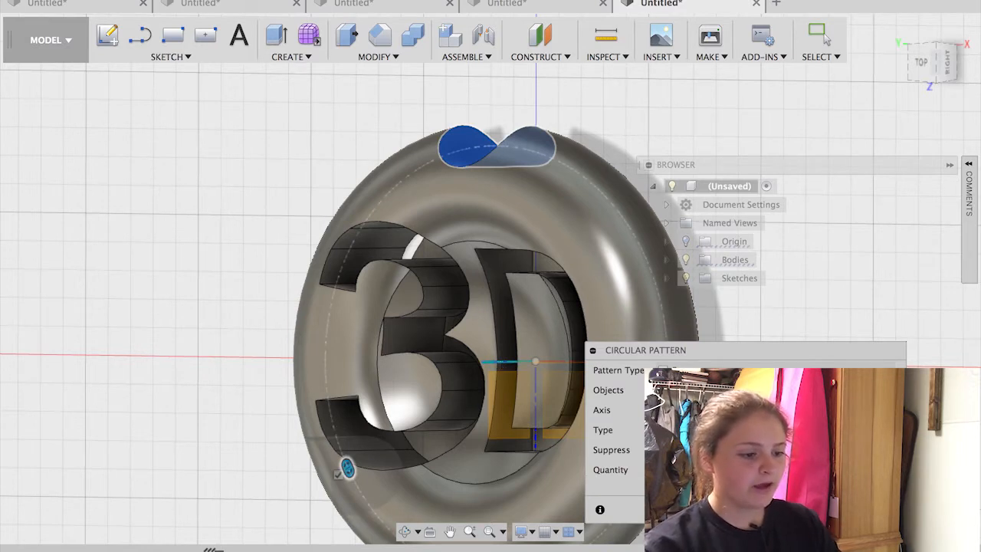
{"action": "middle_click_drag", "start_coordinate": [689, 230], "coordinate": [799, 213], "text": "shift"}
{"action": "key", "text": "Return"}
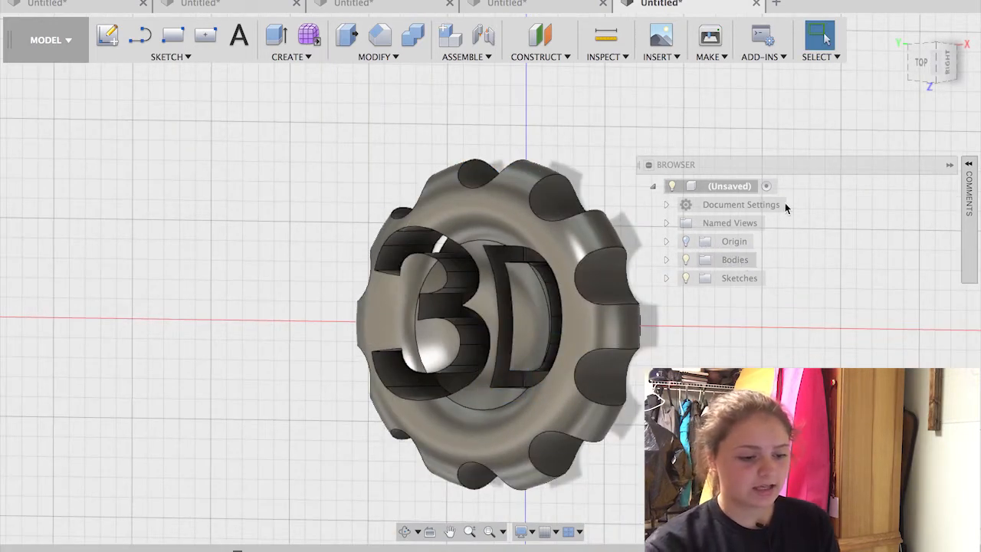
Fillet the edges of all ten rounded notches around the body's rim.
{"action": "left_click", "coordinate": [935, 65]}
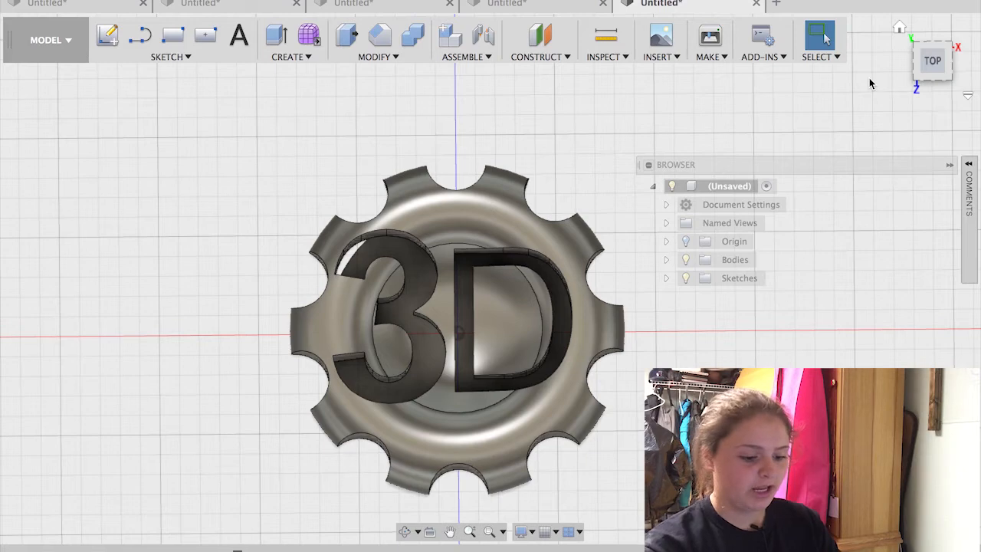
{"action": "left_click_drag", "start_coordinate": [937, 66], "coordinate": [908, 75]}
{"action": "key", "text": "f"}
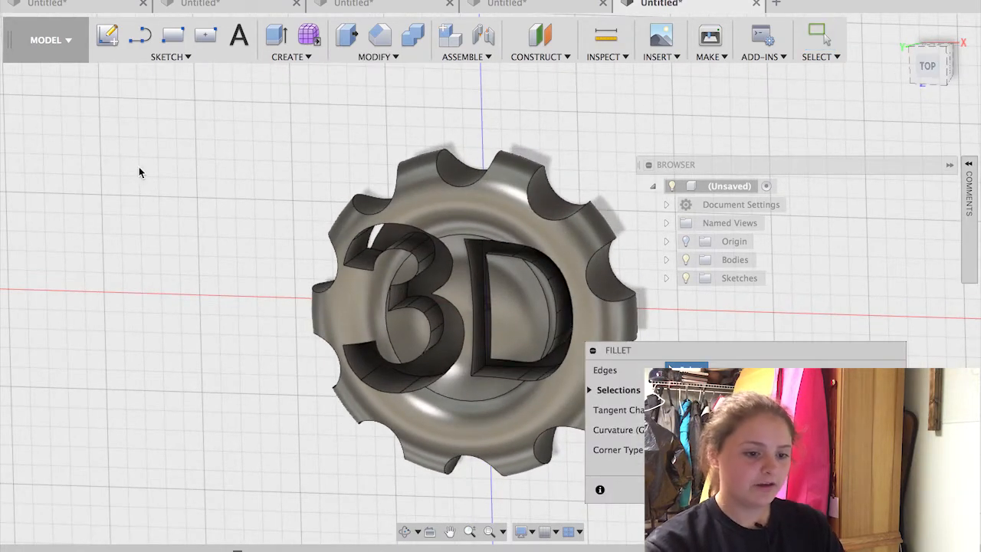
{"action": "left_click", "coordinate": [470, 175]}
{"action": "left_click", "coordinate": [390, 202]}
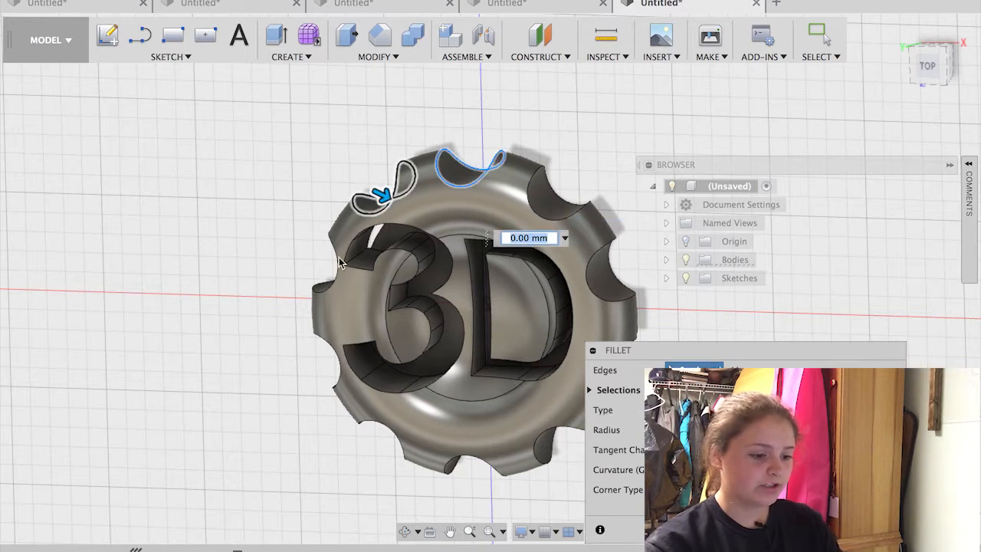
{"action": "left_click", "coordinate": [334, 265]}
{"action": "left_click", "coordinate": [346, 378]}
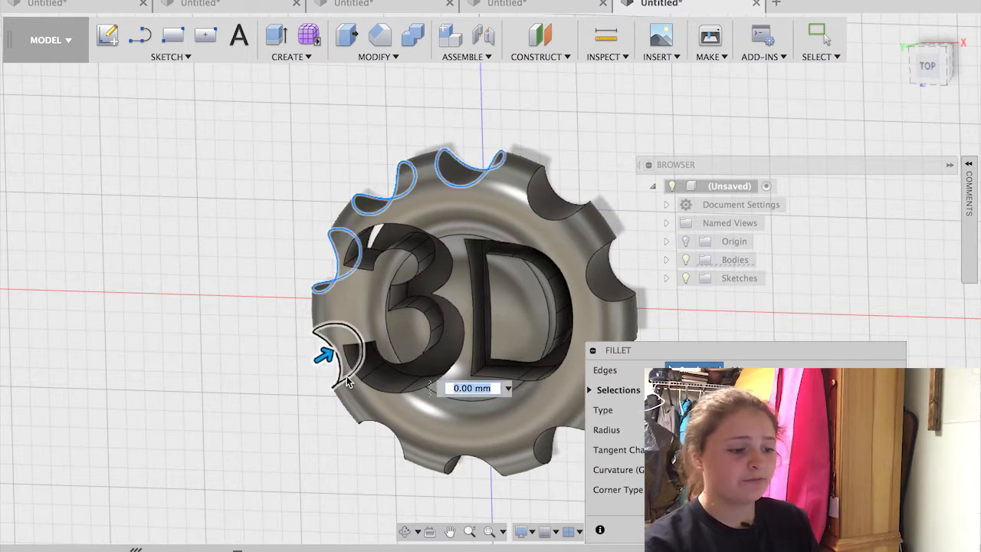
{"action": "left_click", "coordinate": [378, 426]}
{"action": "left_click", "coordinate": [496, 445]}
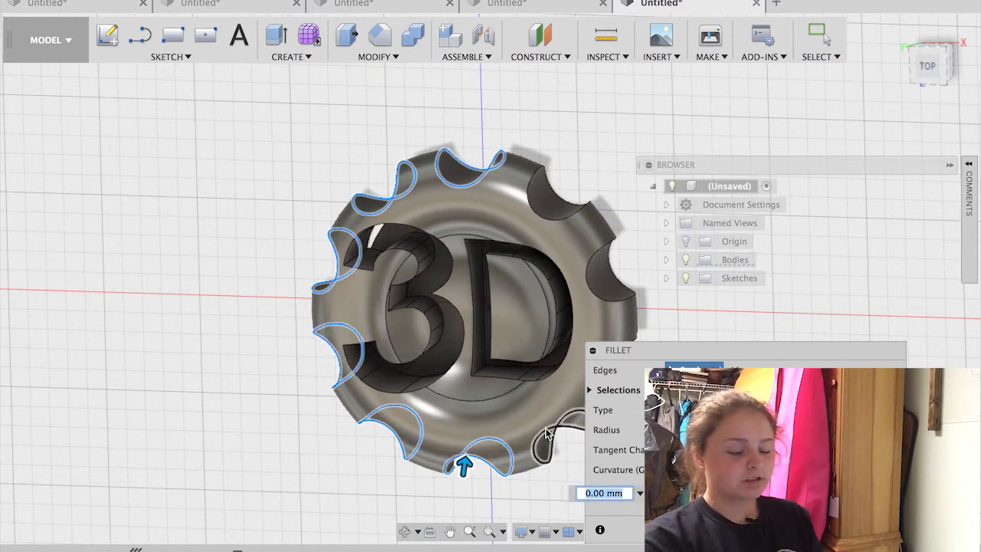
{"action": "left_click", "coordinate": [562, 428]}
{"action": "left_click", "coordinate": [615, 259]}
{"action": "left_click", "coordinate": [546, 208]}
{"action": "left_click", "coordinate": [450, 530]}
{"action": "left_click_drag", "start_coordinate": [449, 414], "coordinate": [385, 385]}
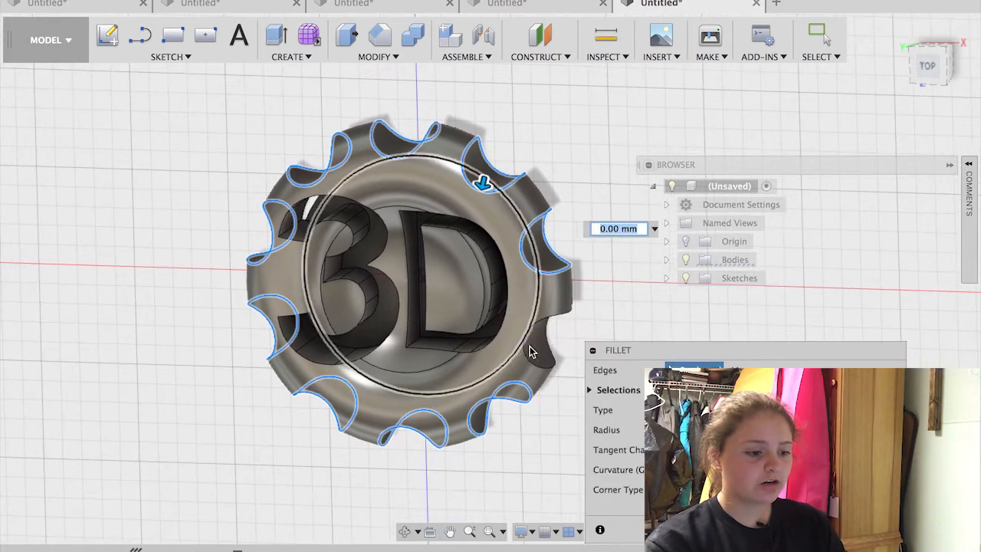
{"action": "left_click", "coordinate": [536, 341]}
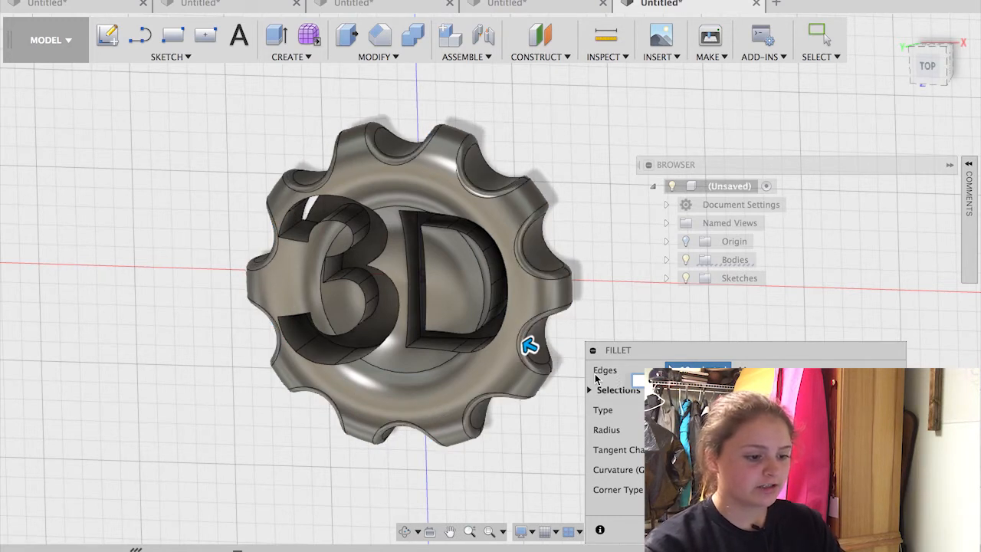
{"action": "key", "text": "Return"}
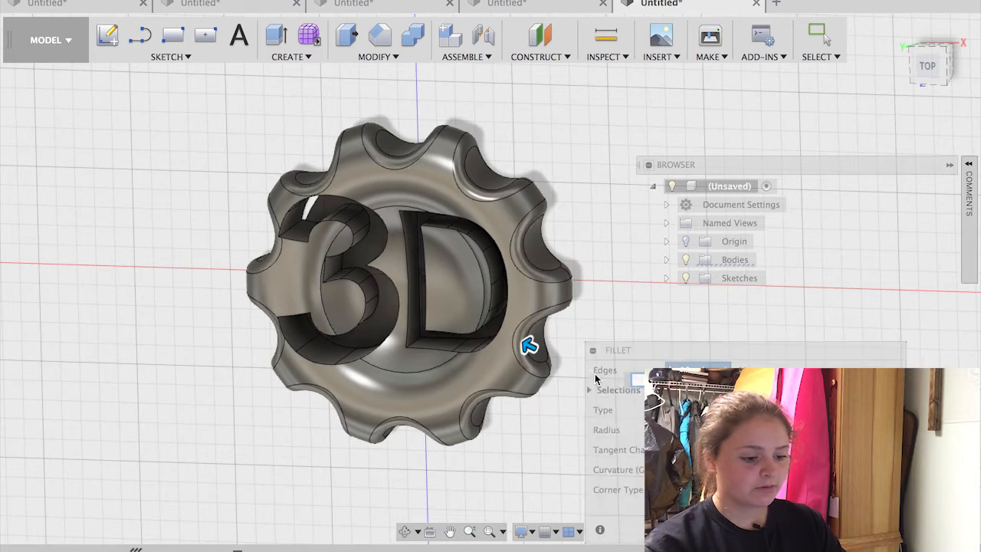
Reopen the first profile sketch and draw a circle about 19.8 mm in diameter overlapping the original circle, nearer the vertical axis.
{"action": "left_click_drag", "start_coordinate": [929, 68], "coordinate": [912, 157]}
{"action": "mouse_move", "coordinate": [486, 271]}
{"action": "middle_mouse_down", "text": "shift"}
{"action": "mouse_move", "coordinate": [490, 338]}
{"action": "mouse_move", "coordinate": [469, 299]}
{"action": "middle_mouse_up", "text": "shift"}
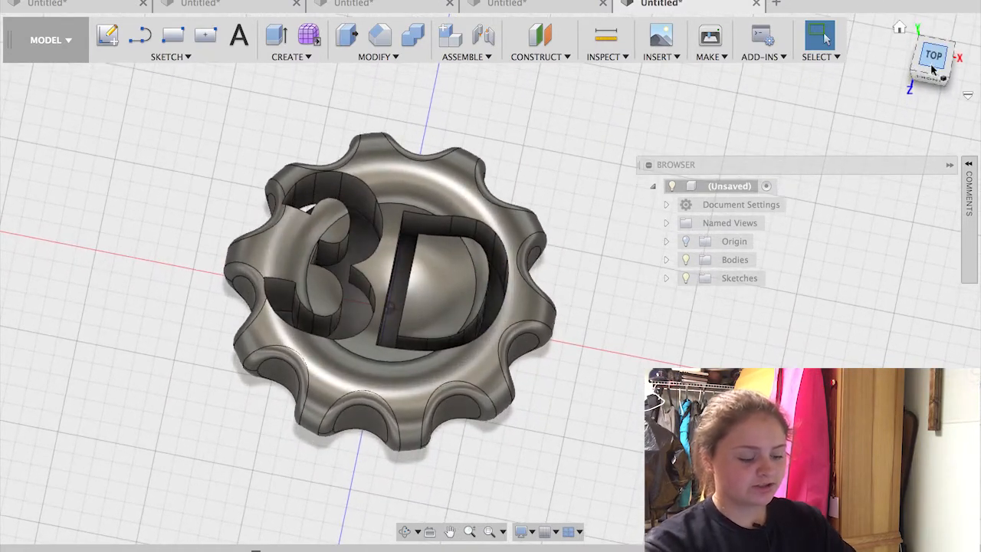
{"action": "left_click", "coordinate": [925, 80]}
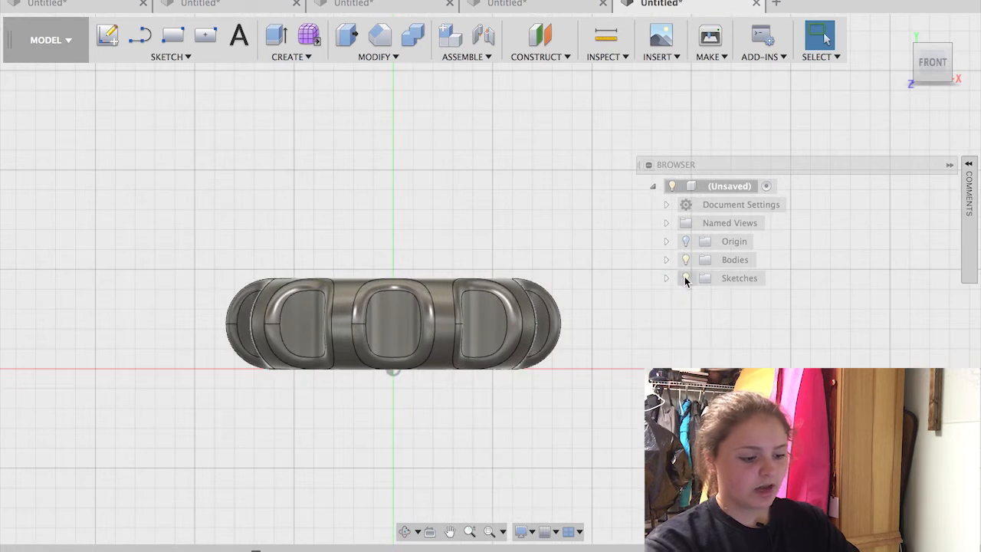
{"action": "left_click", "coordinate": [668, 279]}
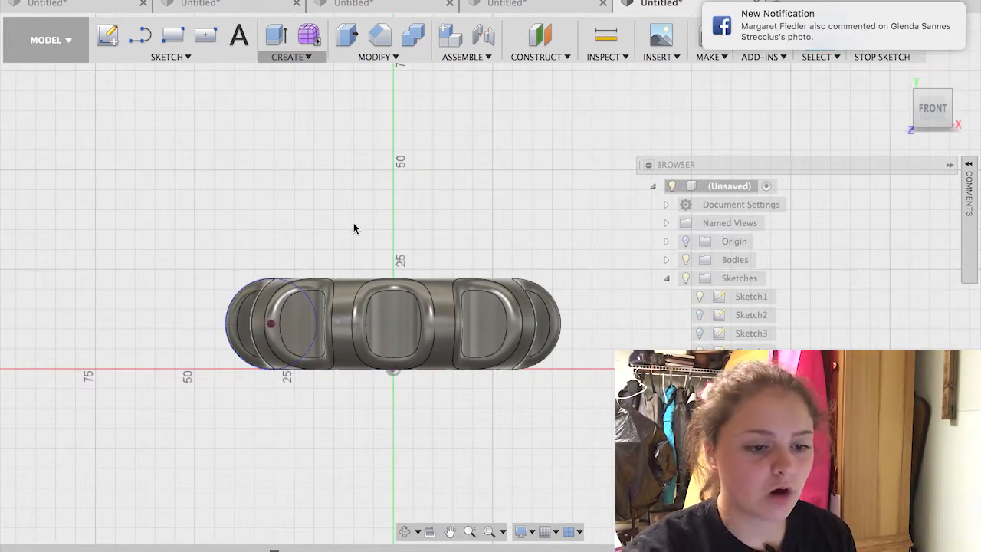
{"action": "mouse_move", "coordinate": [936, 110]}
{"action": "left_mouse_down"}
{"action": "mouse_move", "coordinate": [897, 180]}
{"action": "mouse_move", "coordinate": [936, 116]}
{"action": "left_mouse_up"}
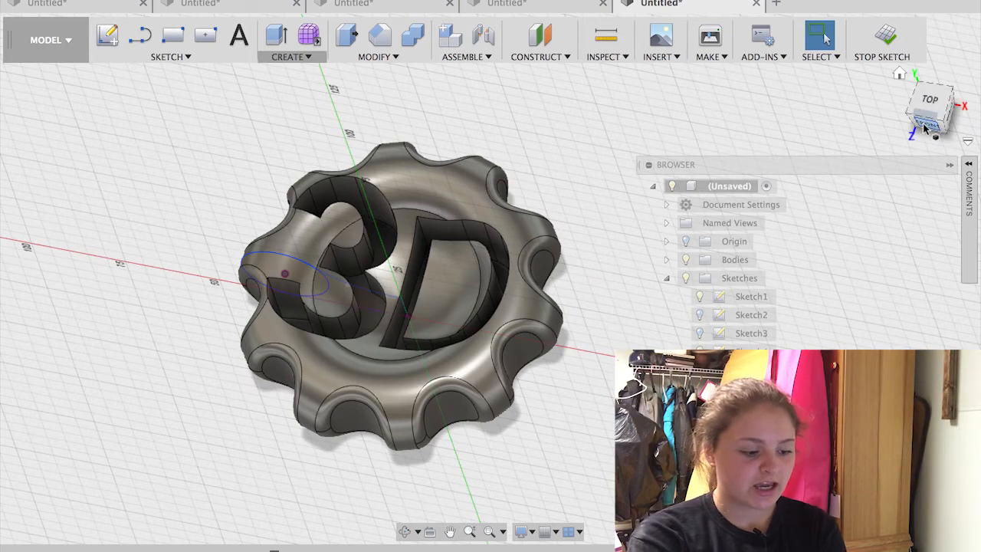
{"action": "left_click", "coordinate": [925, 127]}
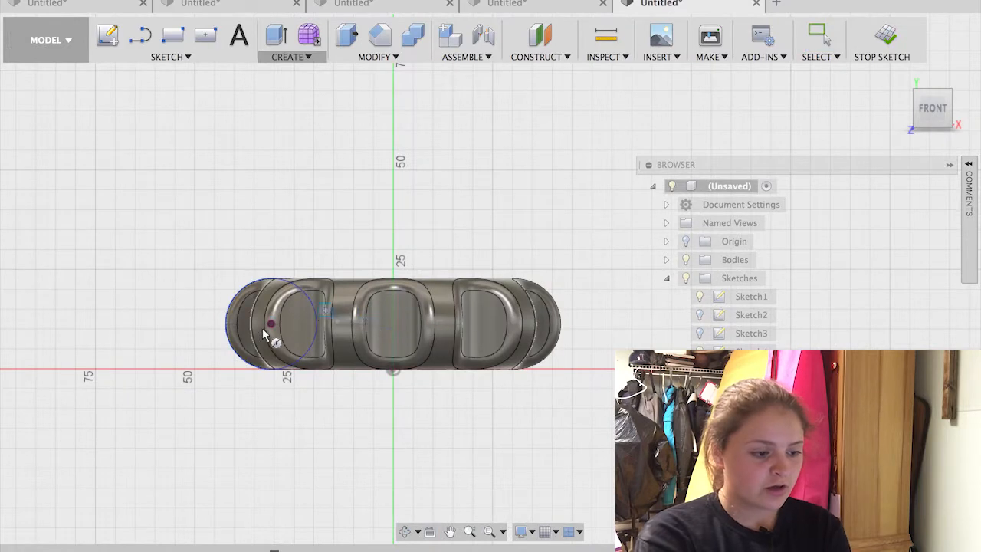
{"action": "left_click", "coordinate": [297, 324]}
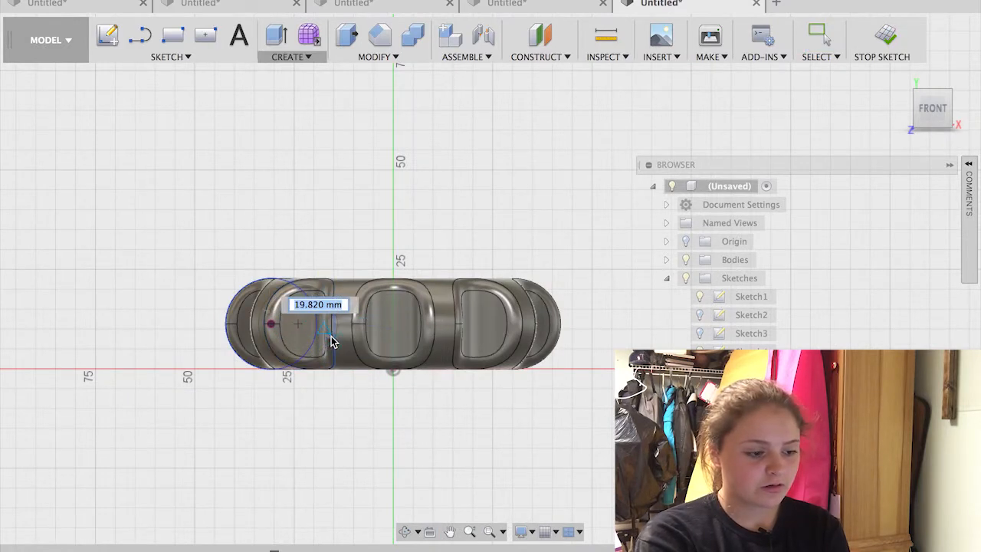
{"action": "left_click", "coordinate": [331, 341]}
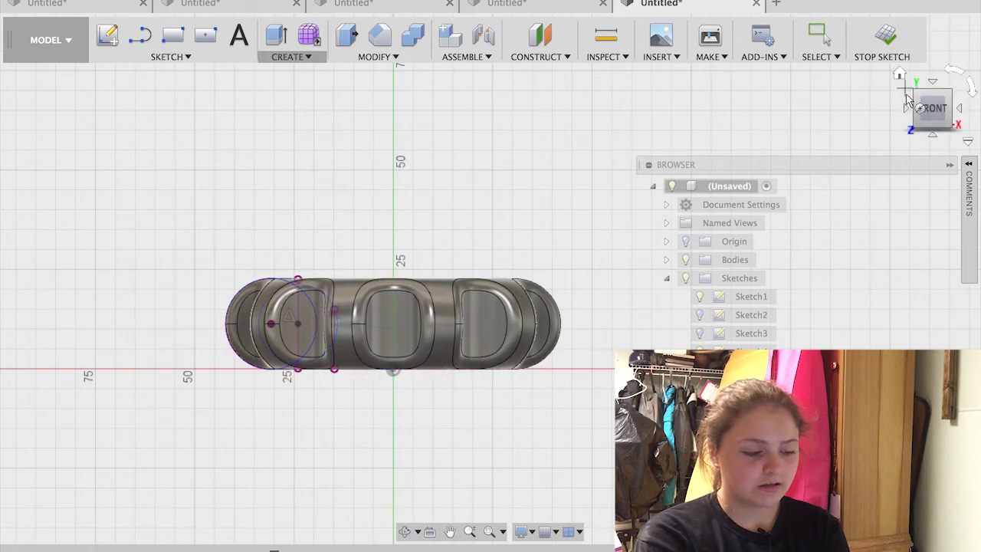
{"action": "left_click", "coordinate": [903, 130]}
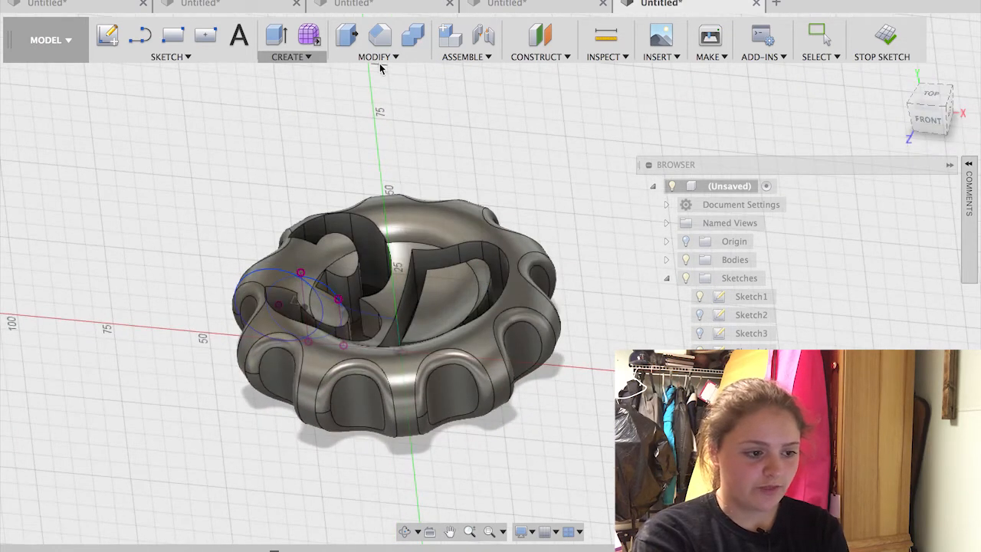
{"action": "left_click", "coordinate": [312, 56]}
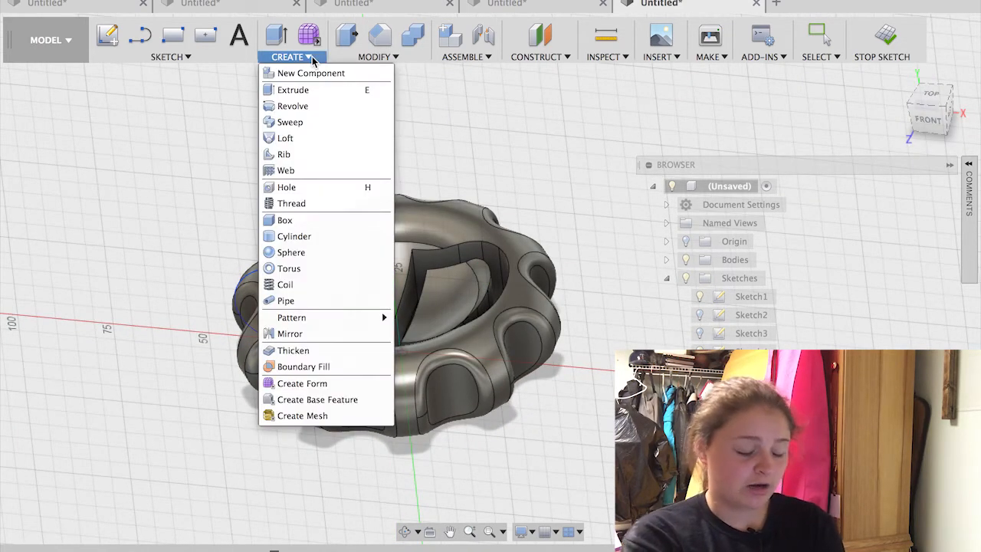
{"action": "left_click", "coordinate": [374, 122]}
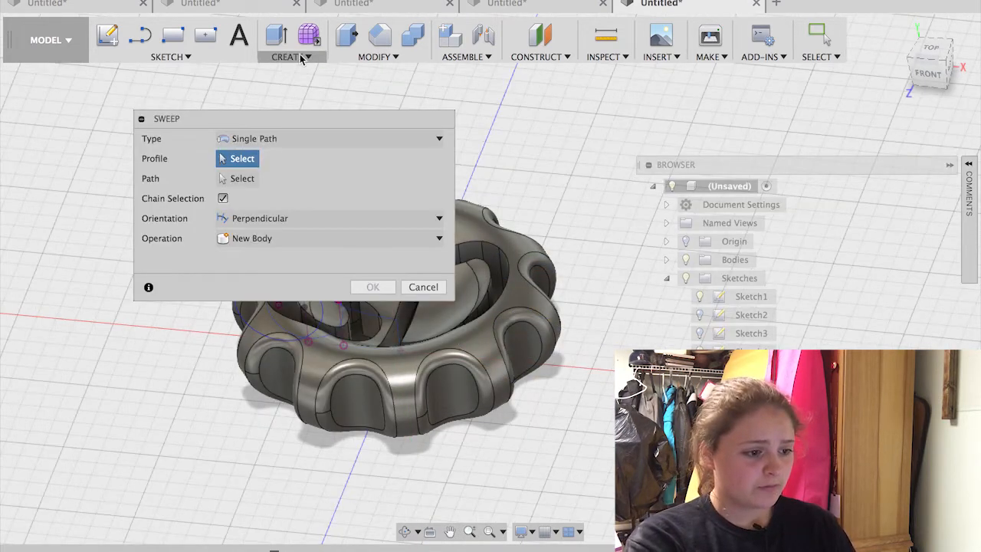
{"action": "left_click", "coordinate": [426, 287]}
Try to revolve the new circle 360 degrees around the vertical axis as a cut through the body.
{"action": "left_click", "coordinate": [296, 58]}
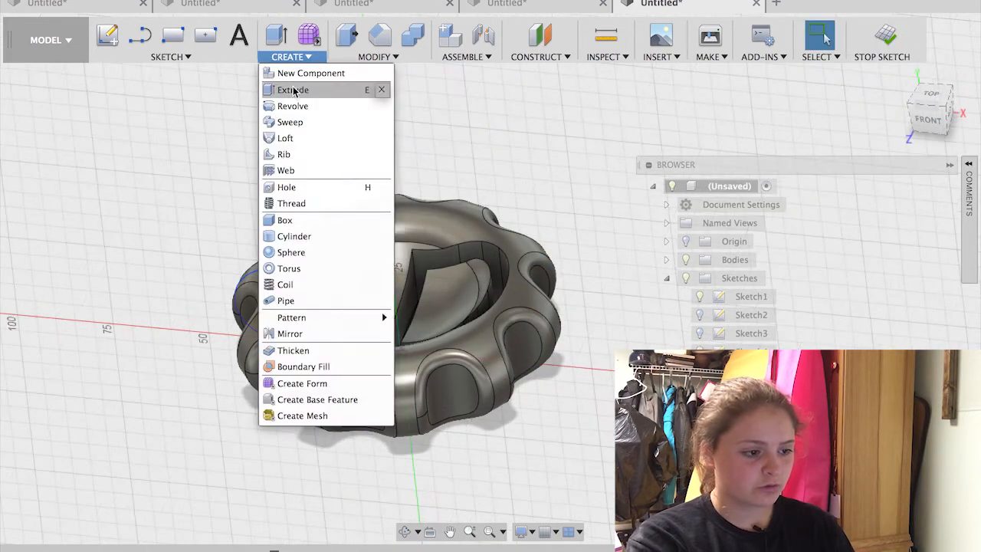
{"action": "left_click", "coordinate": [292, 105]}
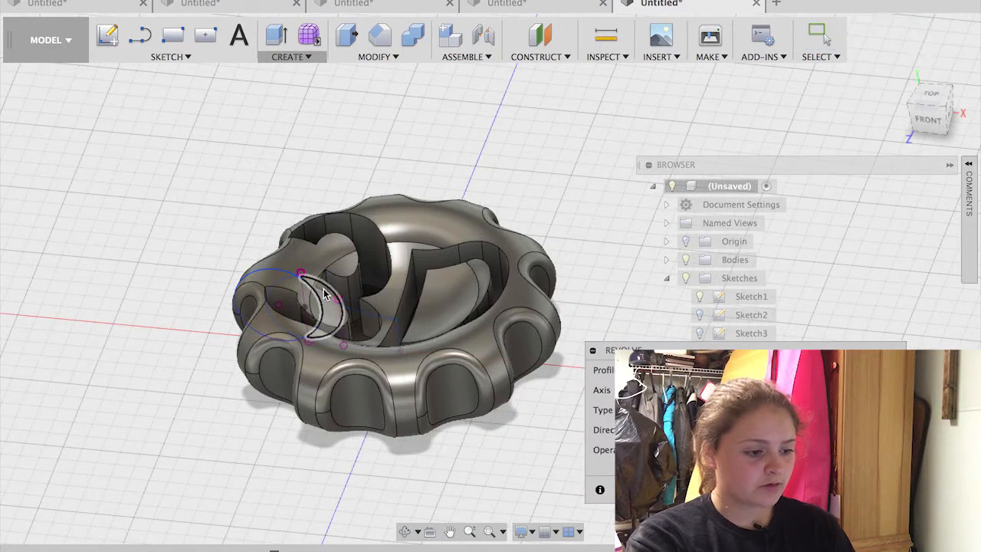
{"action": "left_click", "coordinate": [293, 290]}
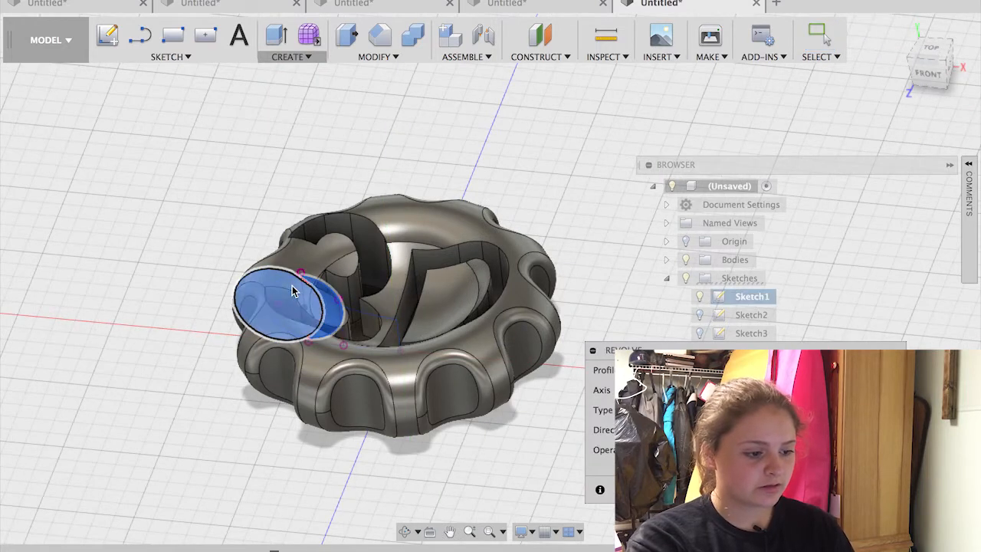
{"action": "left_click", "coordinate": [299, 293]}
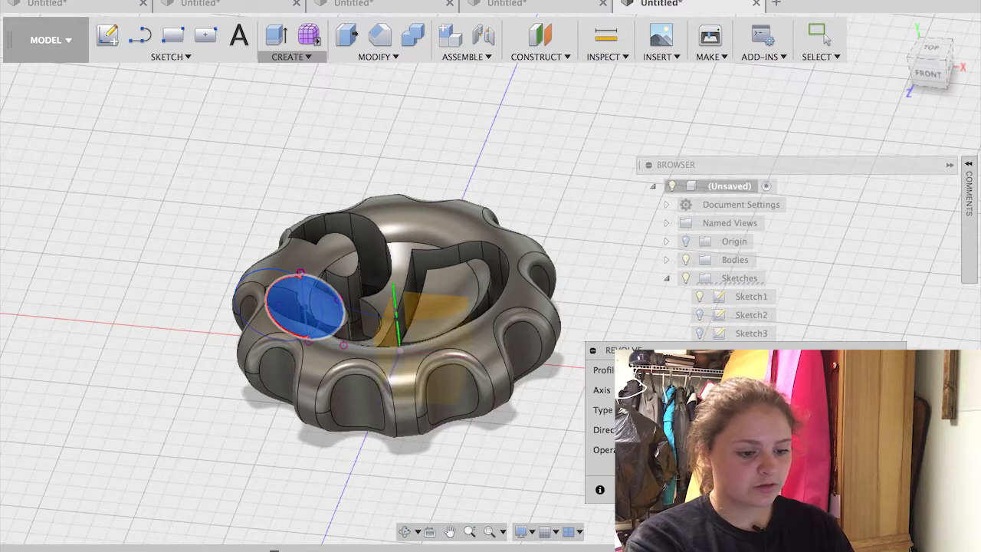
{"action": "left_click", "coordinate": [398, 299]}
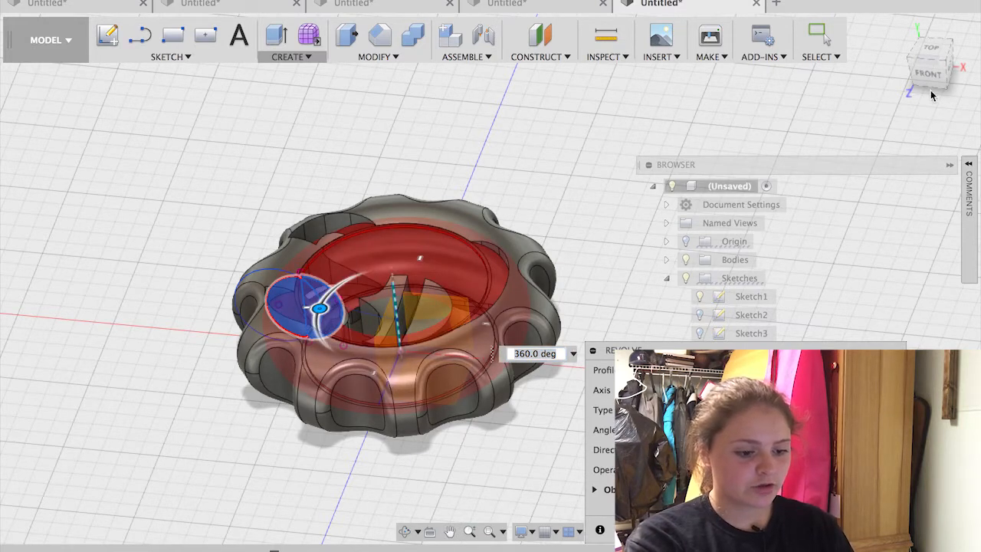
{"action": "left_click", "coordinate": [931, 48]}
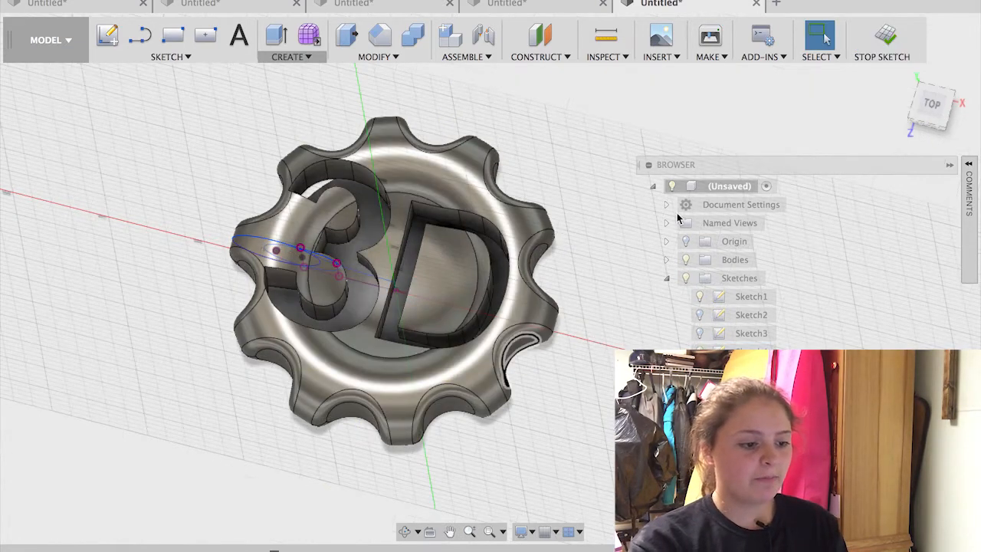
{"action": "mouse_move", "coordinate": [933, 107]}
{"action": "left_mouse_down"}
{"action": "mouse_move", "coordinate": [939, 115]}
{"action": "mouse_move", "coordinate": [926, 112]}
{"action": "left_mouse_up"}
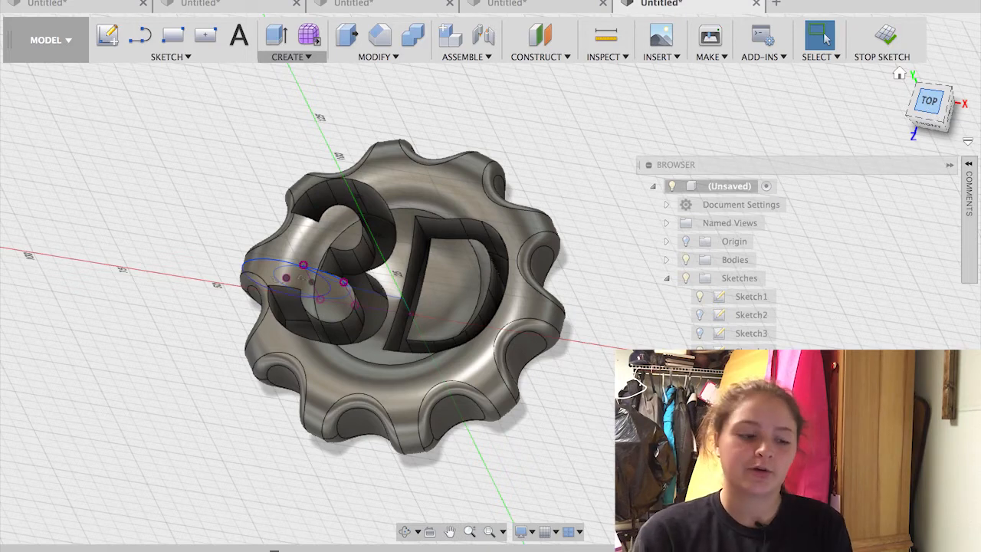
Open the saved MAKERcoin design from the master project and inspect its cut-out logo from above.
{"action": "left_click", "coordinate": [12, 2]}
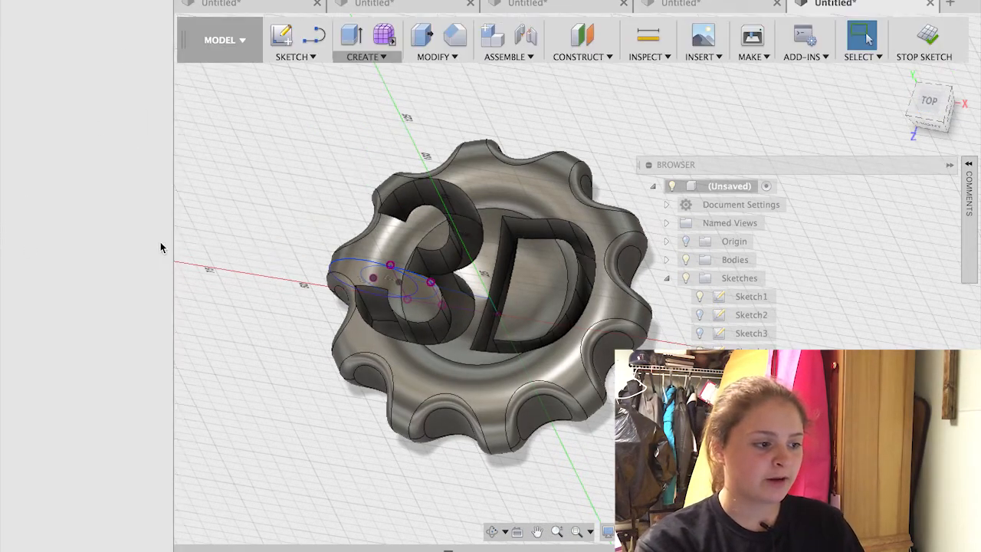
{"action": "scroll", "coordinate": [96, 437], "scroll_direction": "down", "scroll_amount": 5}
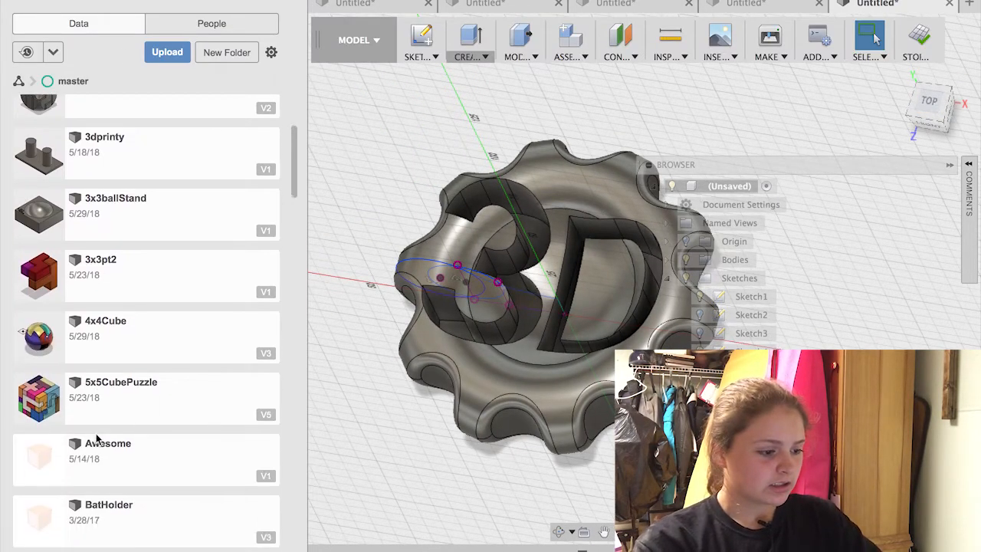
{"action": "scroll", "coordinate": [96, 438], "scroll_direction": "down", "scroll_amount": 10}
{"action": "scroll", "coordinate": [97, 437], "scroll_direction": "down", "scroll_amount": 12}
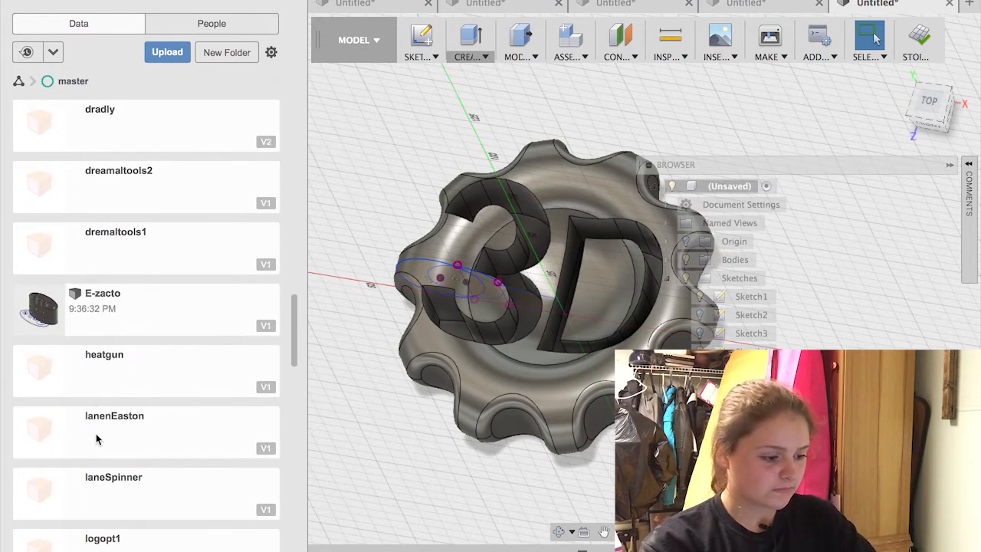
{"action": "scroll", "coordinate": [96, 438], "scroll_direction": "down", "scroll_amount": 10}
{"action": "scroll", "coordinate": [96, 438], "scroll_direction": "up", "scroll_amount": 4}
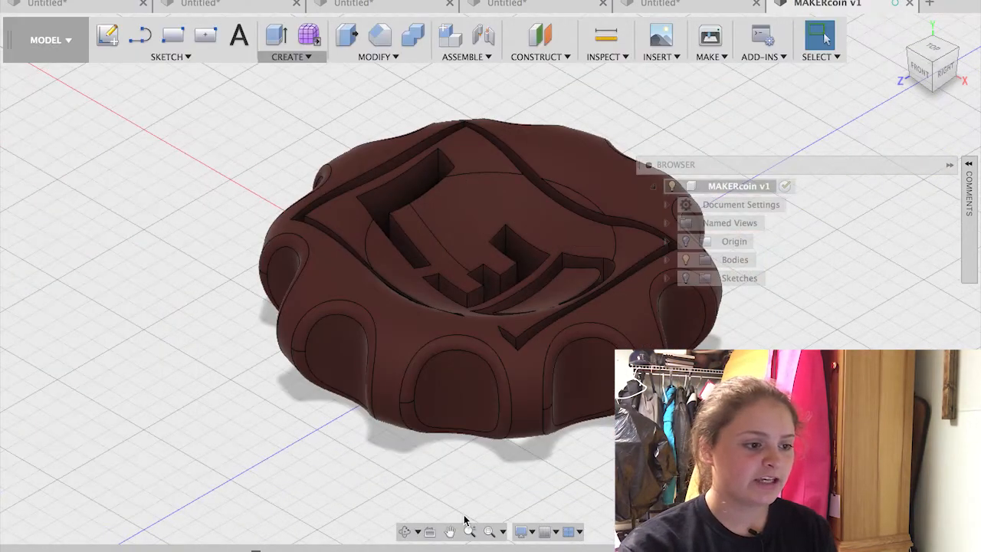
{"action": "left_click", "coordinate": [450, 531]}
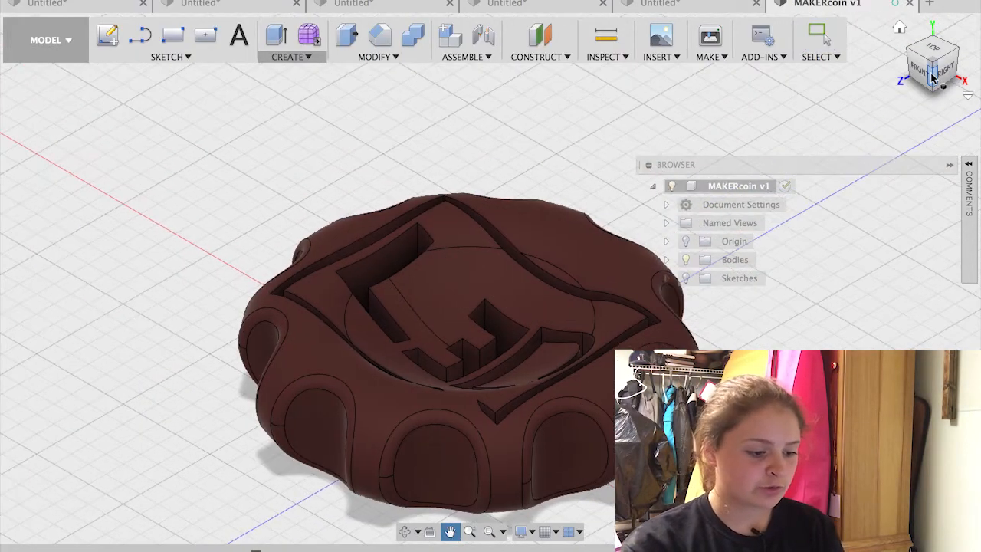
{"action": "left_click_drag", "start_coordinate": [936, 80], "coordinate": [932, 132]}
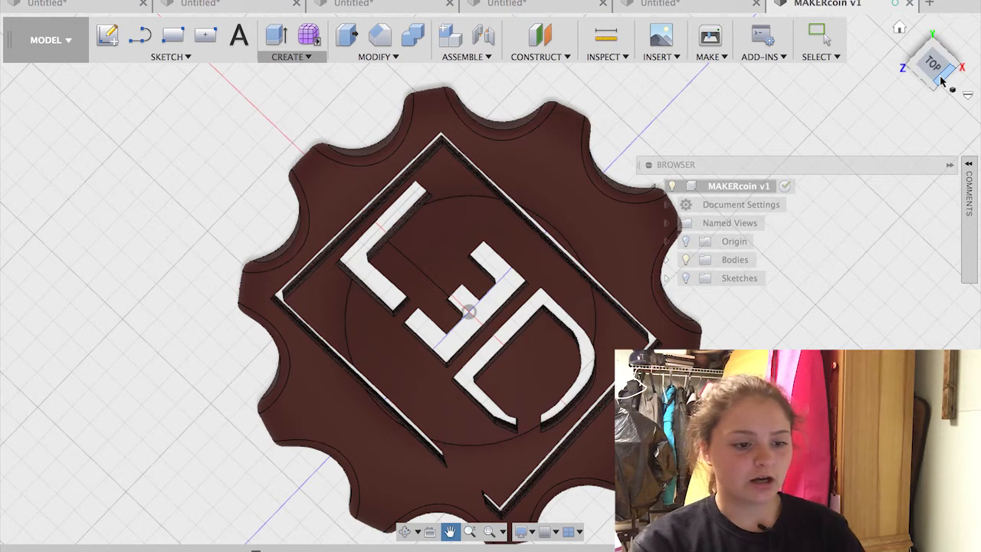
{"action": "left_click_drag", "start_coordinate": [942, 81], "coordinate": [940, 46]}
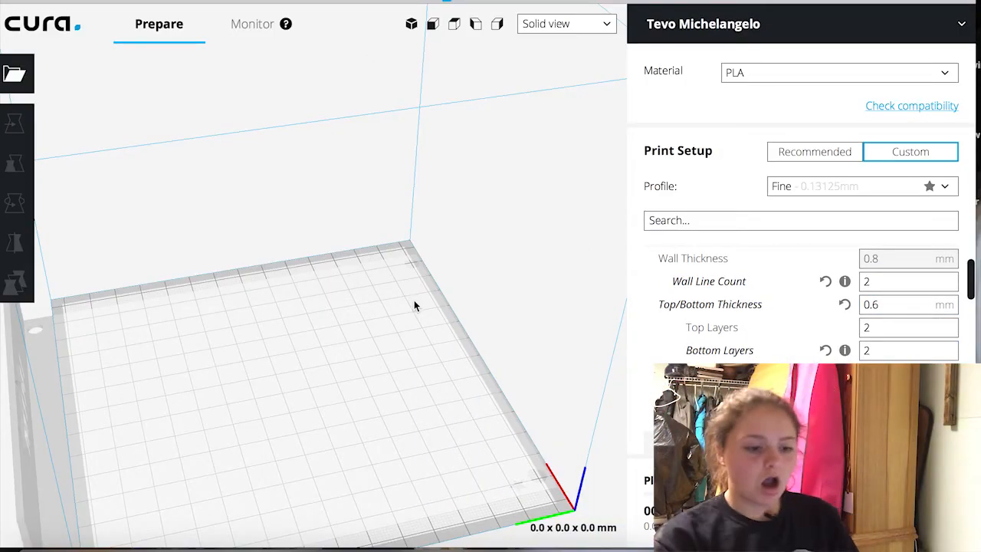
Switch to Fusion 360 and export the coin body as an STL file named MakerCoin on the Desktop.
{"action": "key", "text": "ctrl+Right"}
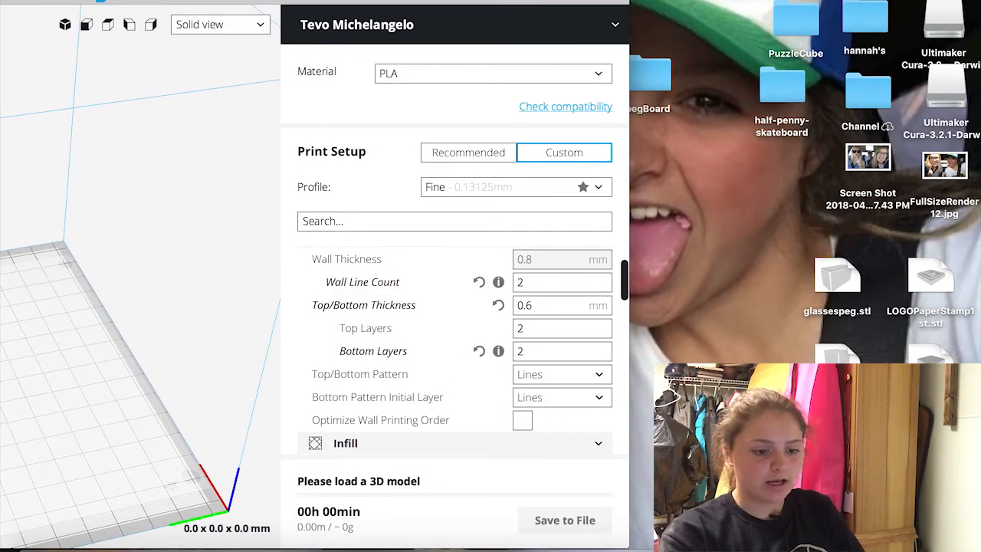
{"action": "left_click", "coordinate": [590, 545]}
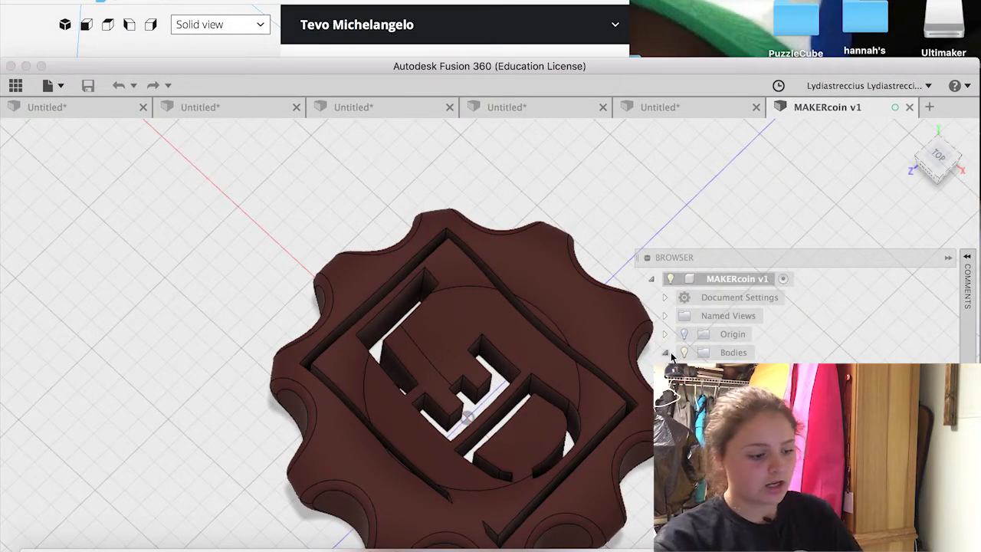
{"action": "right_click", "coordinate": [732, 352]}
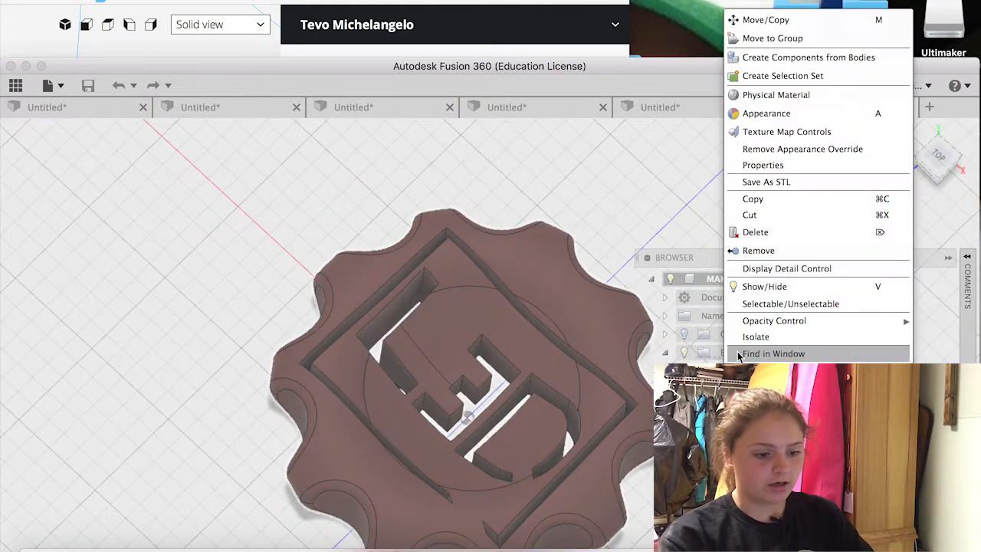
{"action": "left_click", "coordinate": [742, 181]}
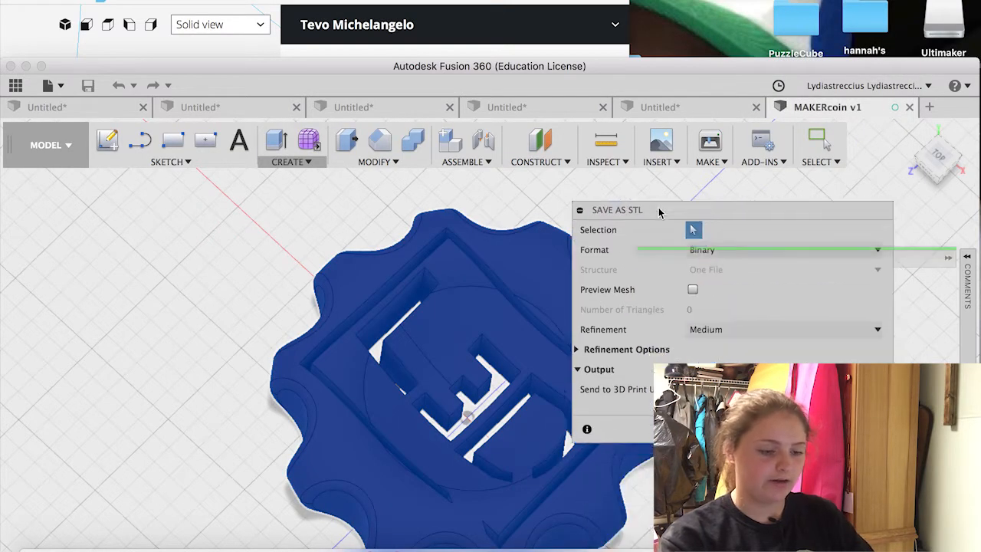
{"action": "key", "text": "Return"}
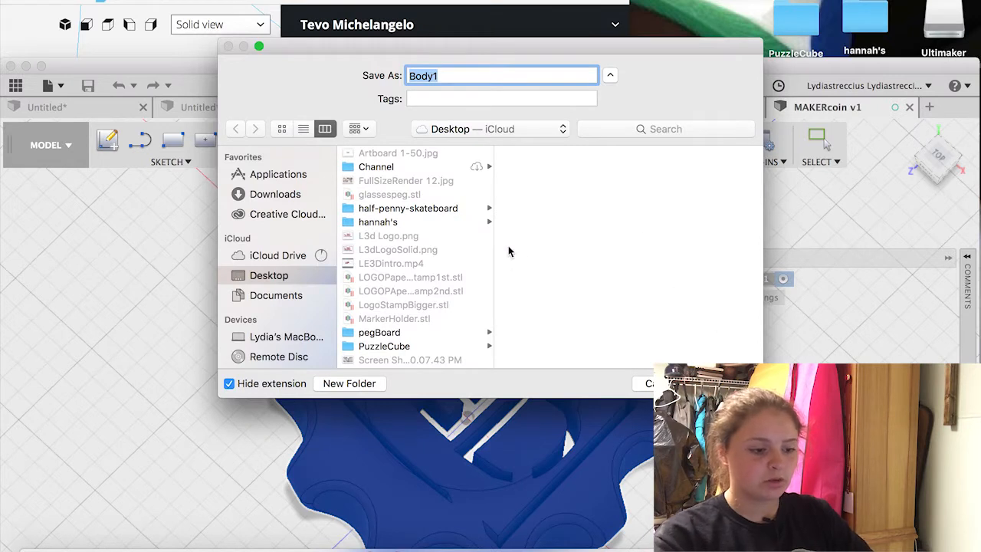
{"action": "type", "text": "Maker"}
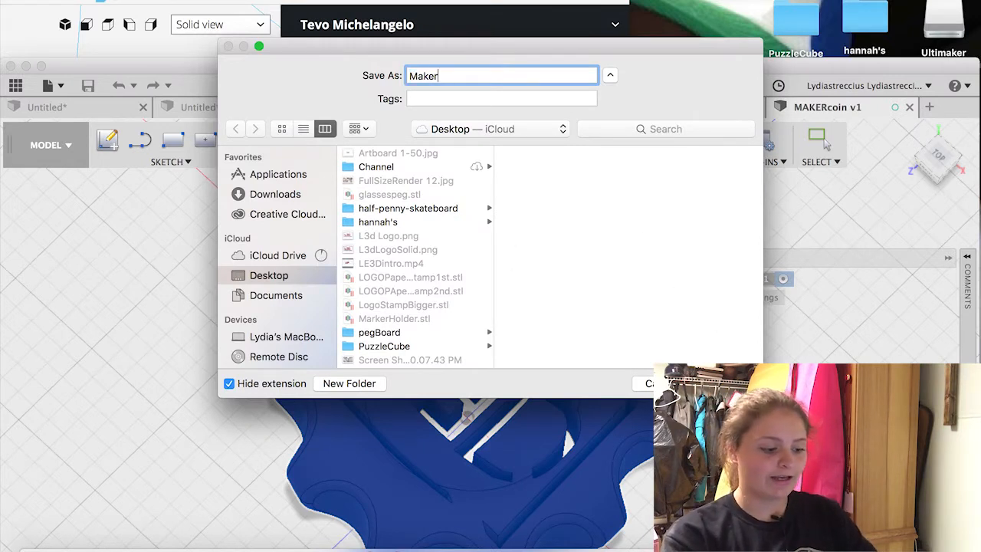
{"action": "type", "text": "Coin"}
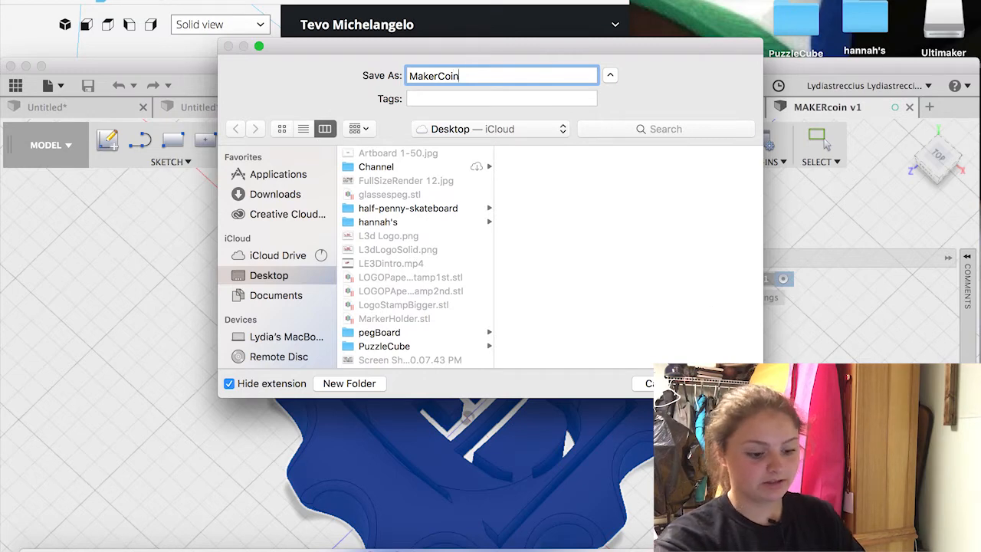
{"action": "key", "text": "Return"}
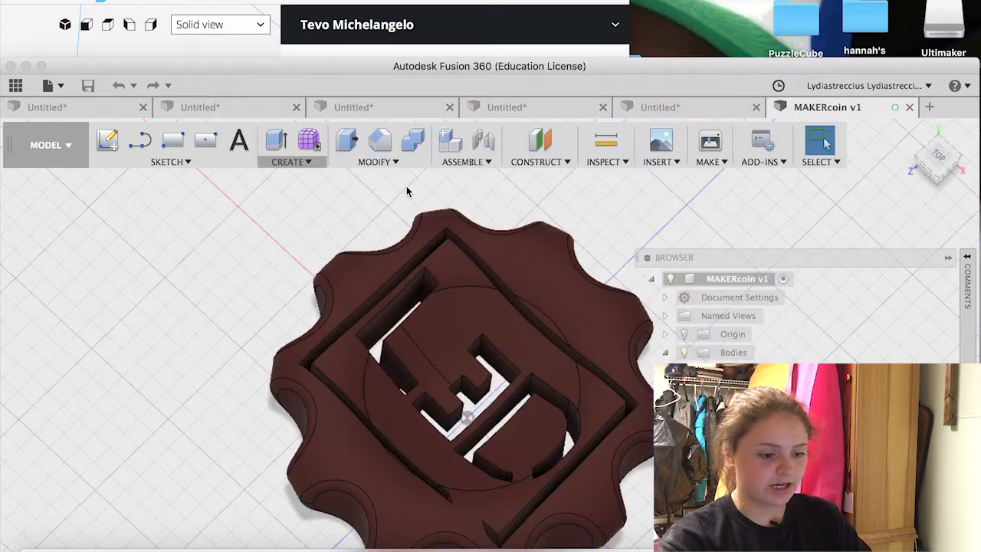
Switch to Cura and load MakerCoin.stl from the Desktop onto the build plate.
{"action": "left_click", "coordinate": [25, 66]}
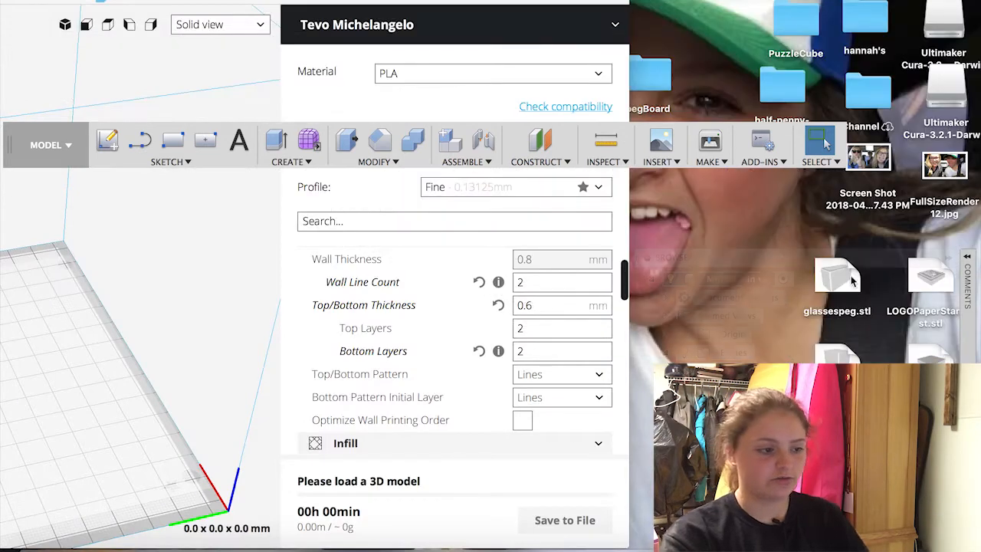
{"action": "left_click_drag", "start_coordinate": [837, 368], "coordinate": [255, 230]}
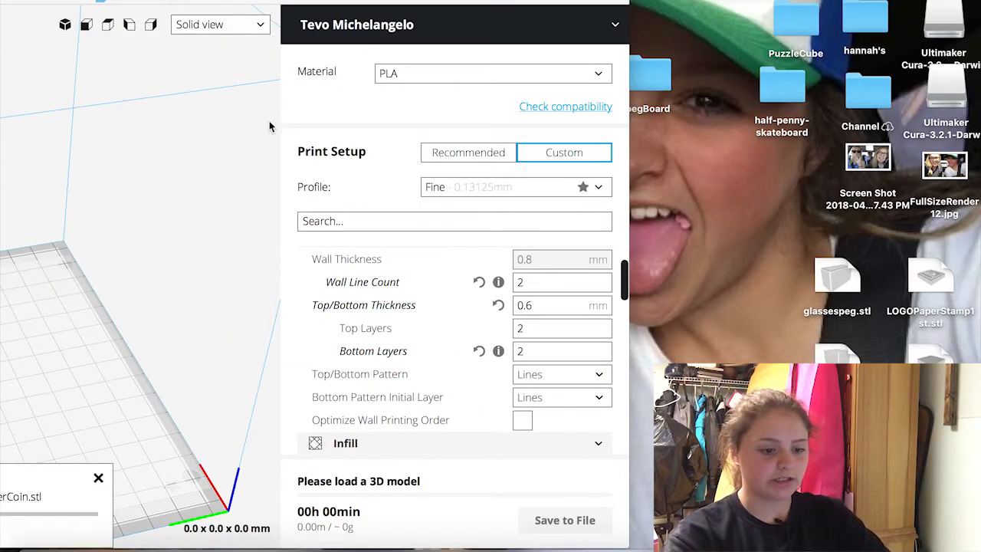
{"action": "left_click_drag", "start_coordinate": [287, 1], "coordinate": [620, 1]}
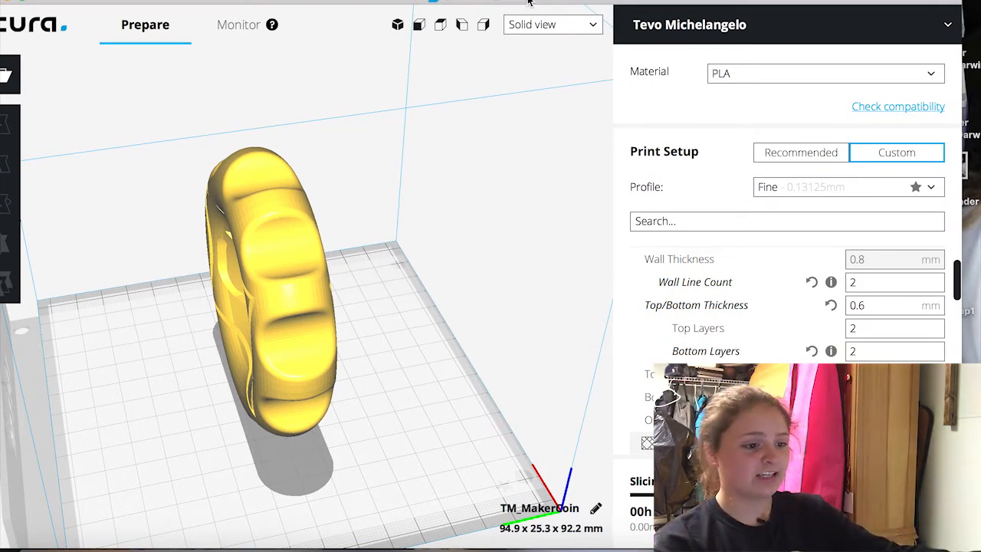
Rotate the upright coin 90 degrees so it lies flat on the build plate.
{"action": "left_click", "coordinate": [261, 280]}
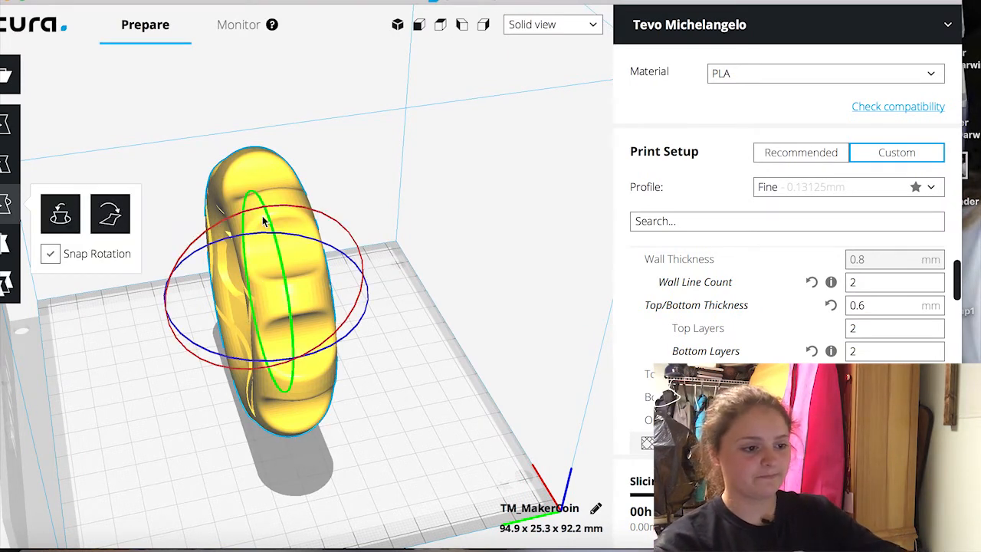
{"action": "left_click_drag", "start_coordinate": [264, 216], "coordinate": [419, 284]}
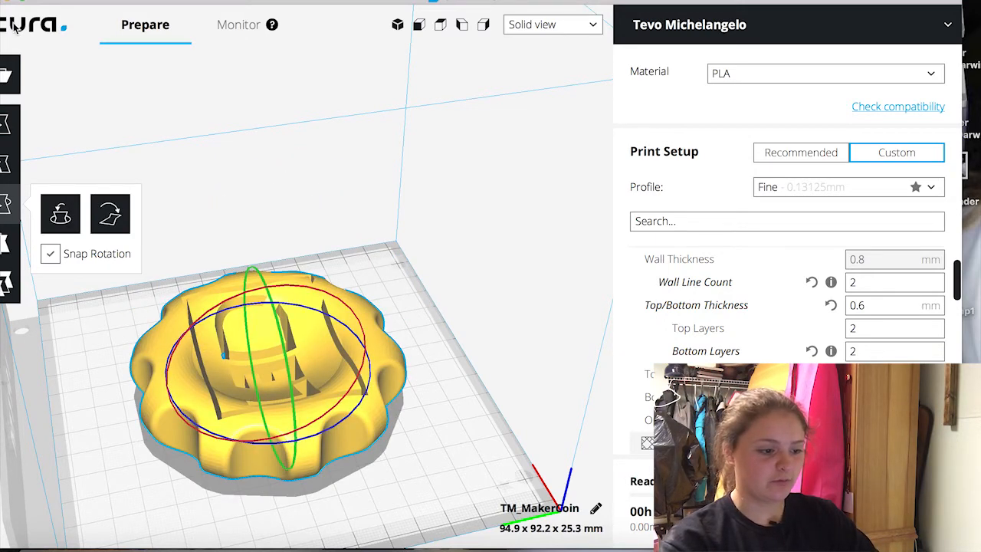
{"action": "right_click_drag", "start_coordinate": [458, 215], "coordinate": [215, 65]}
Scale the coin uniformly, trying 80% and 60% and settling on 50%, and deselect it.
{"action": "left_click", "coordinate": [20, 164]}
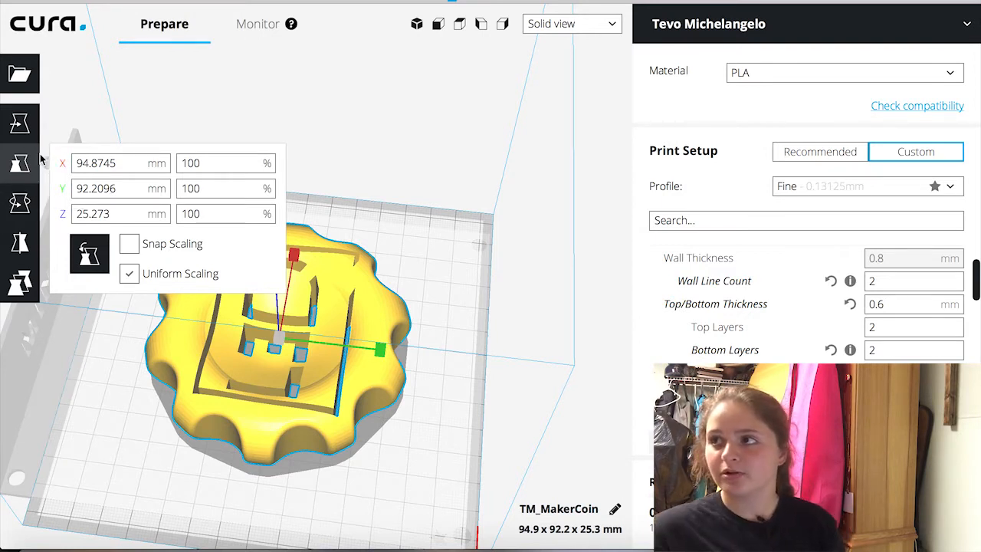
{"action": "left_click", "coordinate": [192, 165]}
{"action": "key", "text": "BackSpace"}
{"action": "key", "text": "BackSpace"}
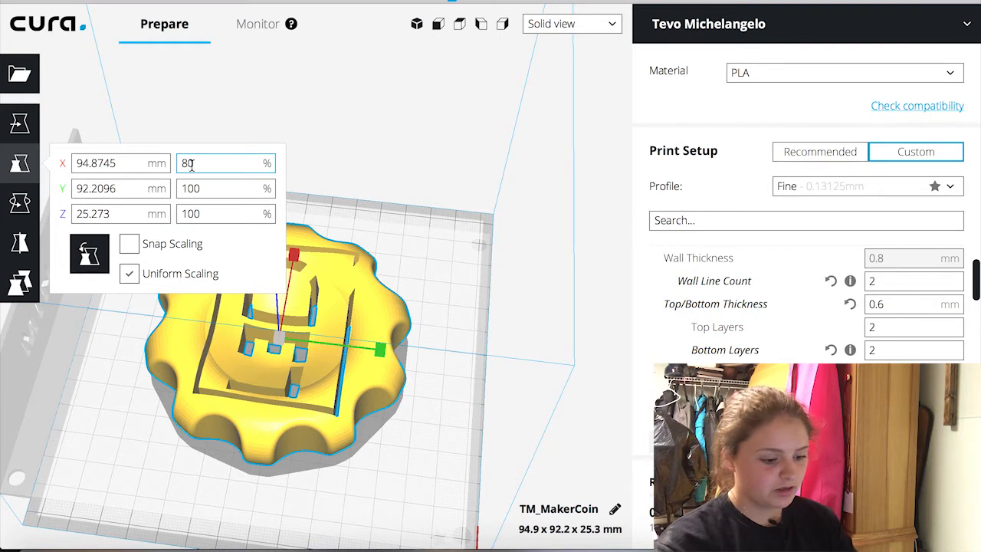
{"action": "key", "text": "Return"}
{"action": "key", "text": "BackSpace"}
{"action": "type", "text": "6"}
{"action": "key", "text": "Return"}
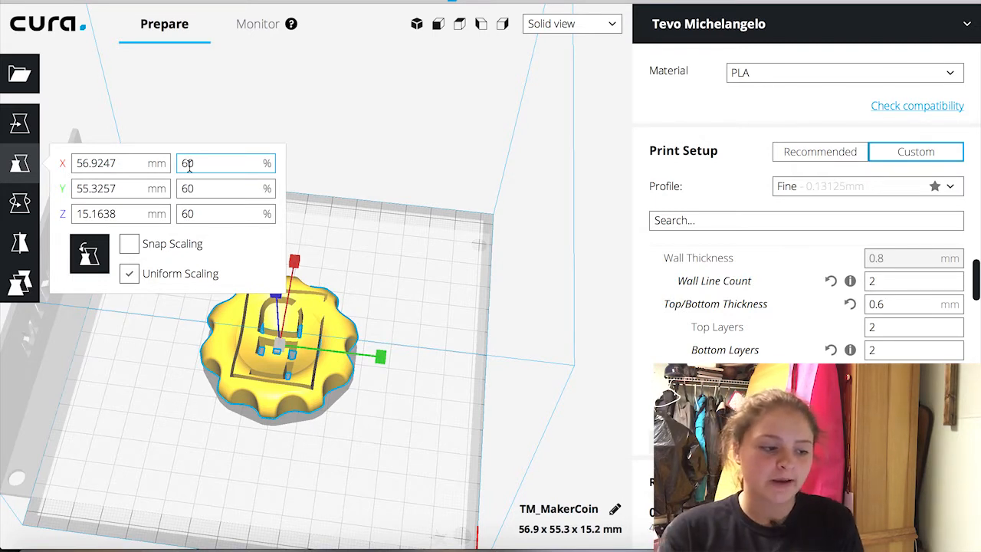
{"action": "type", "text": "5"}
{"action": "key", "text": "Return"}
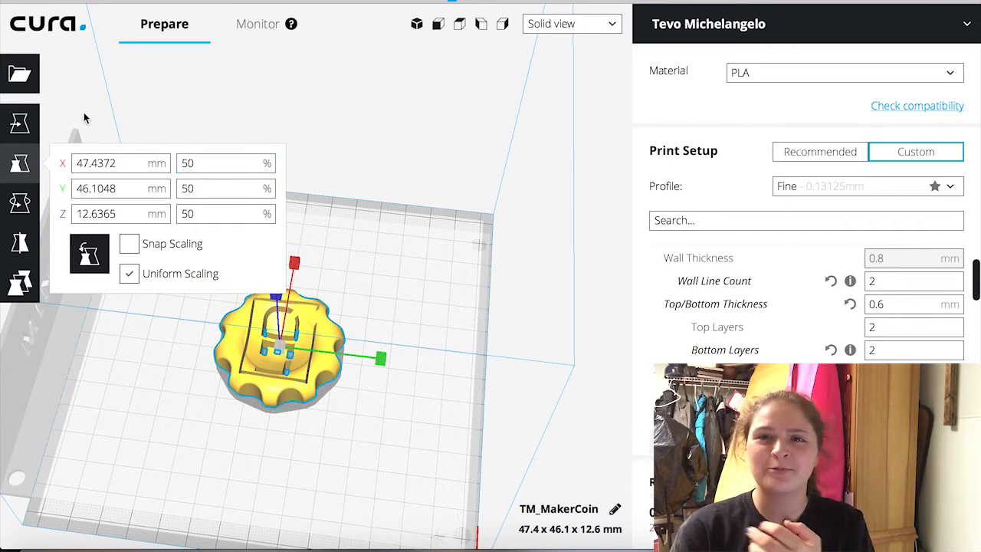
{"action": "left_click", "coordinate": [63, 92]}
Remove the TM_ prefix from the print job name so it reads MakerCoin.
{"action": "right_click_drag", "start_coordinate": [398, 220], "coordinate": [286, 266]}
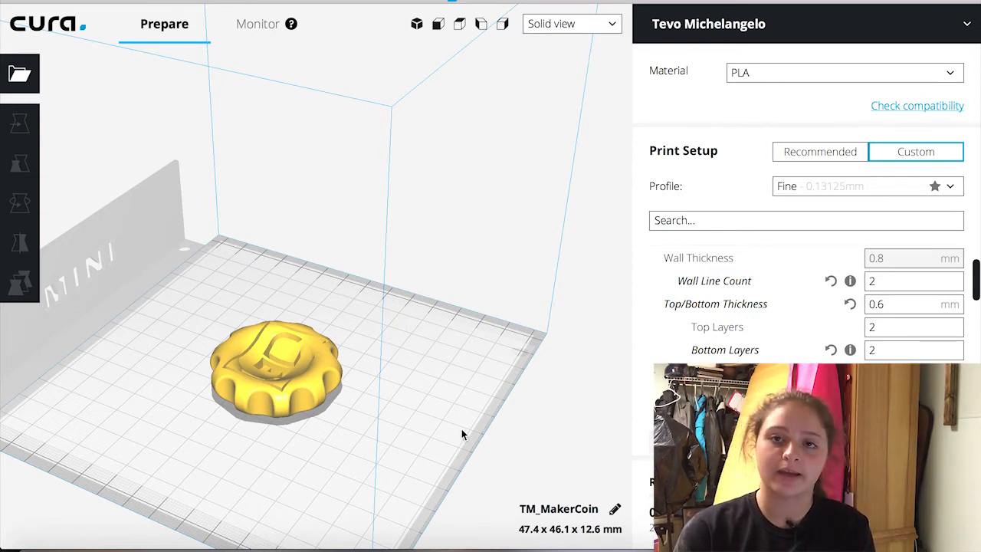
{"action": "left_click", "coordinate": [541, 508]}
{"action": "key", "text": "BackSpace"}
{"action": "key", "text": "BackSpace"}
{"action": "key", "text": "BackSpace"}
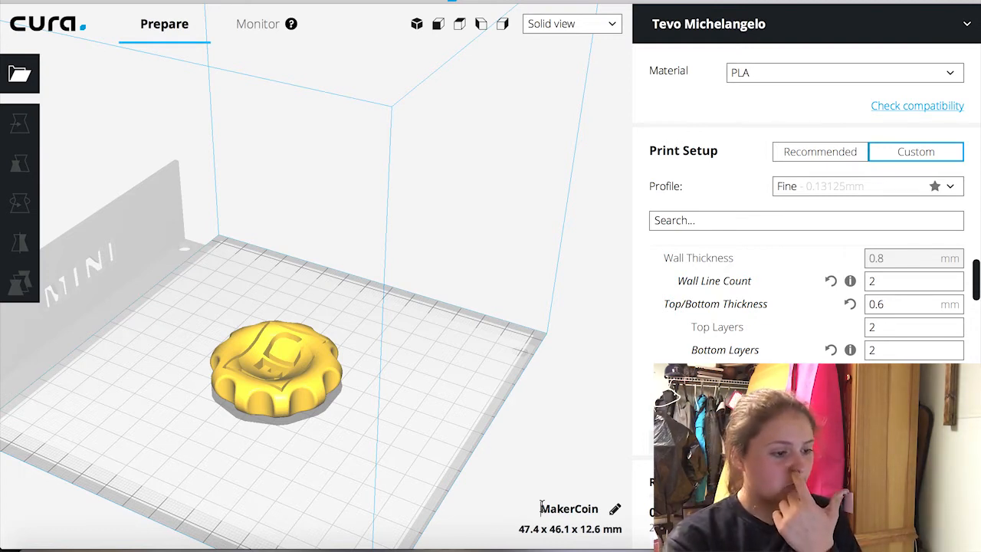
Review the custom print settings from the shell section down to support and build plate adhesion.
{"action": "right_click_drag", "start_coordinate": [438, 362], "coordinate": [370, 392]}
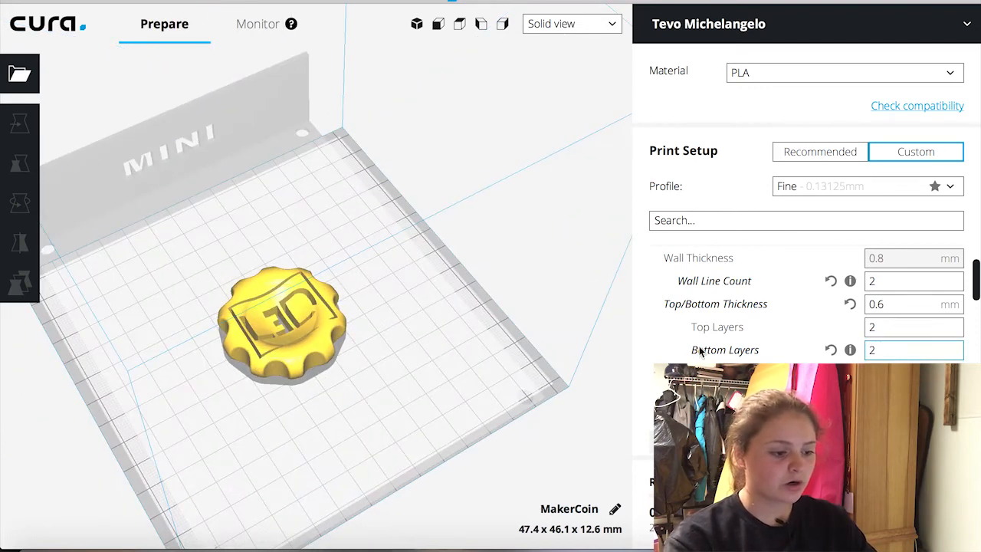
{"action": "scroll", "coordinate": [903, 331], "scroll_direction": "down", "scroll_amount": 1}
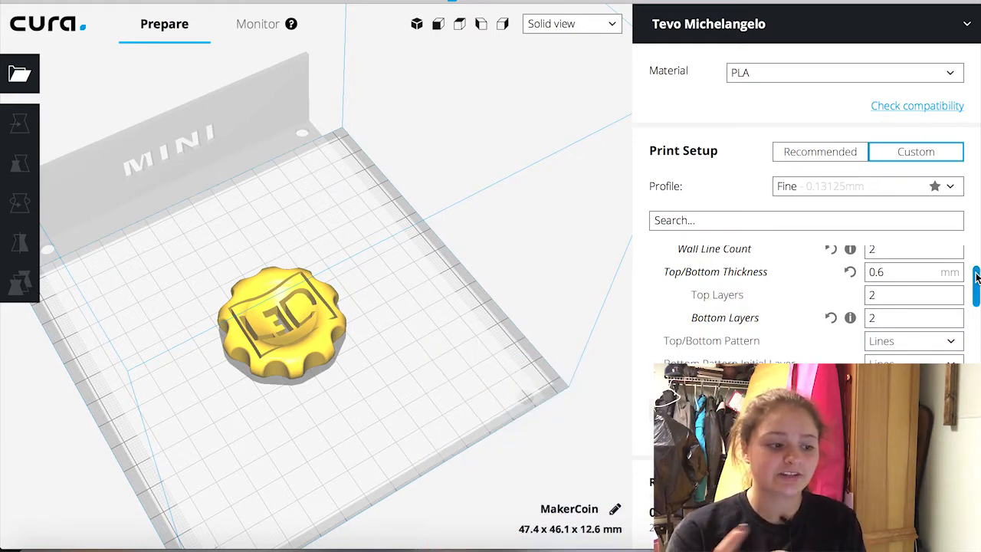
{"action": "left_click_drag", "start_coordinate": [970, 301], "coordinate": [970, 385]}
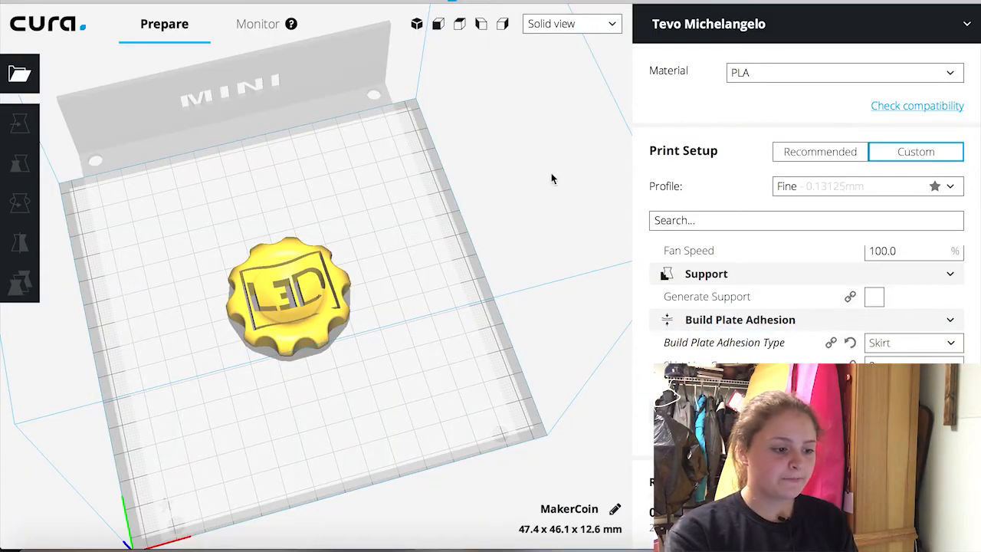
Switch to Layer view and inspect the coin's interior by lowering the displayed layer to 36 and on to 30.
{"action": "left_click", "coordinate": [588, 26]}
{"action": "left_click", "coordinate": [568, 74]}
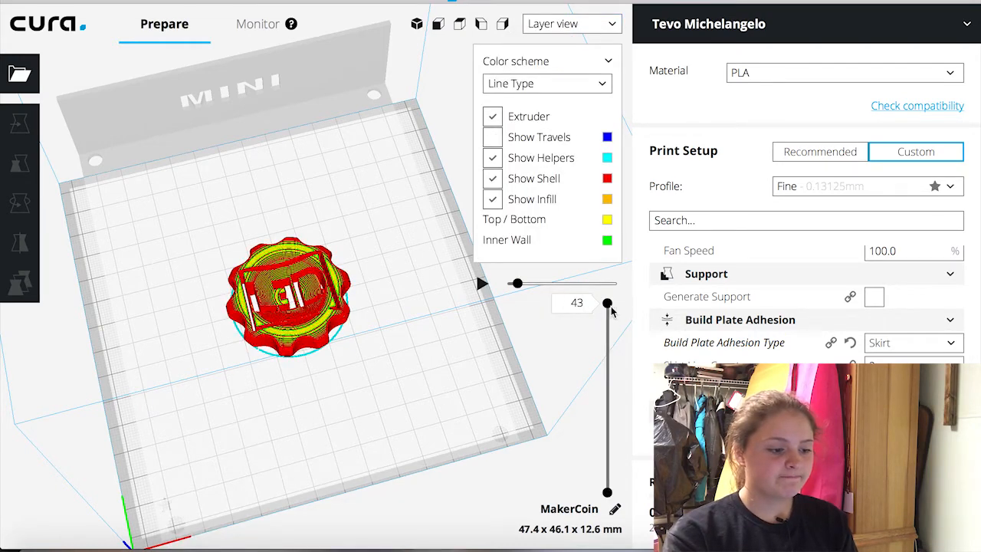
{"action": "left_click_drag", "start_coordinate": [608, 330], "coordinate": [558, 351]}
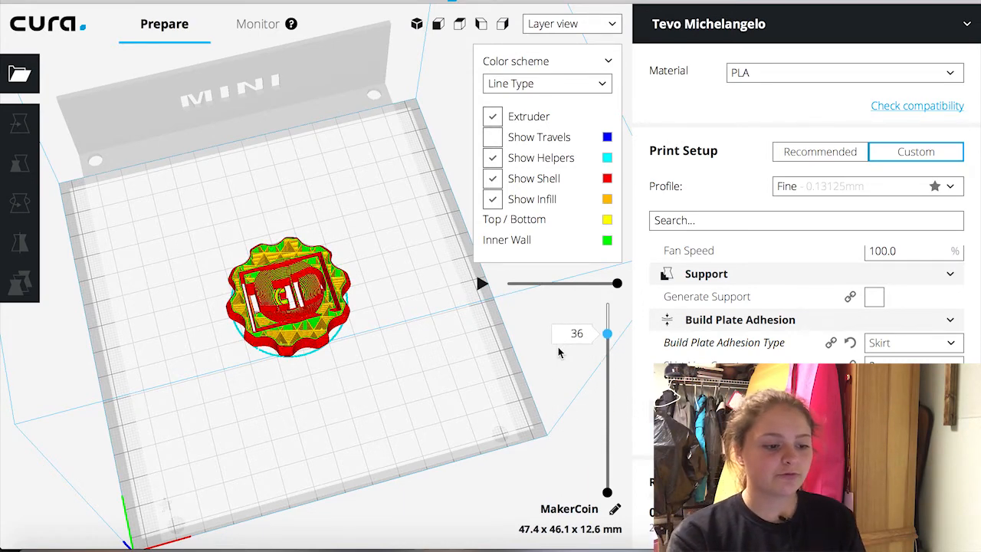
{"action": "left_click_drag", "start_coordinate": [609, 336], "coordinate": [607, 356]}
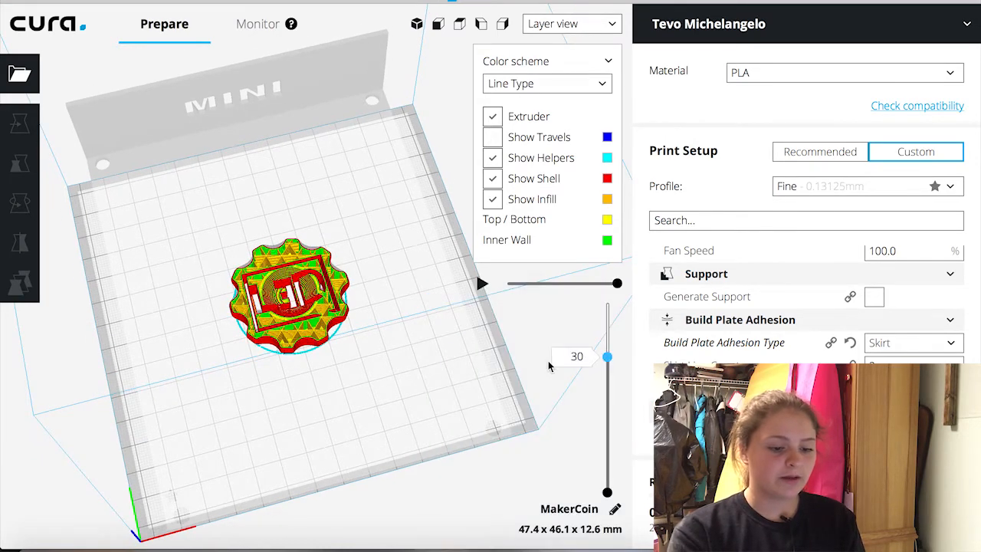